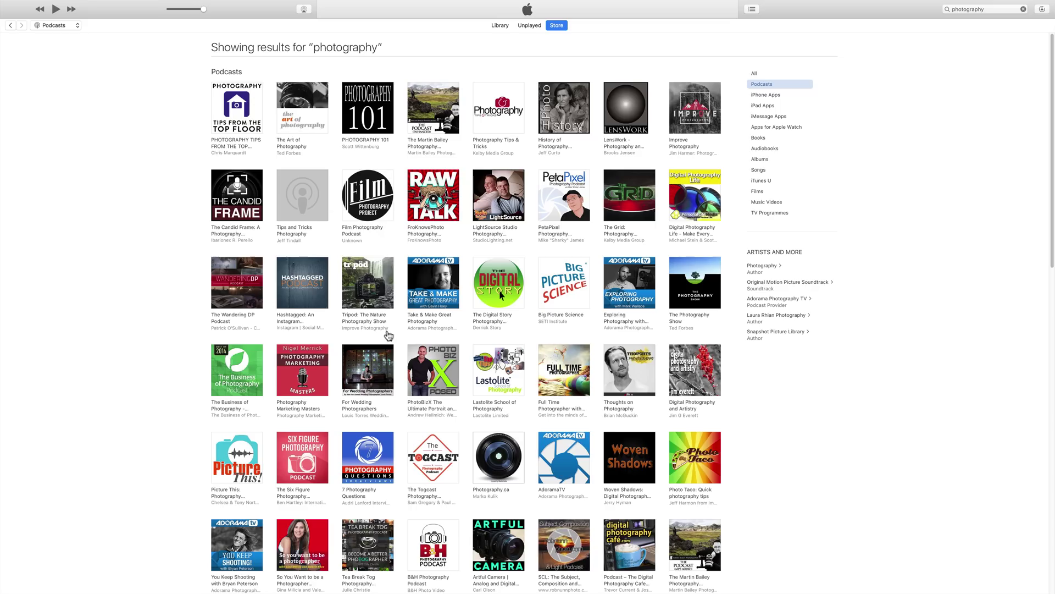
# Step: Find the First Man Photography Podcast in the Store results and play its Episode 3
pyautogui.scroll(-10, 397, 336)
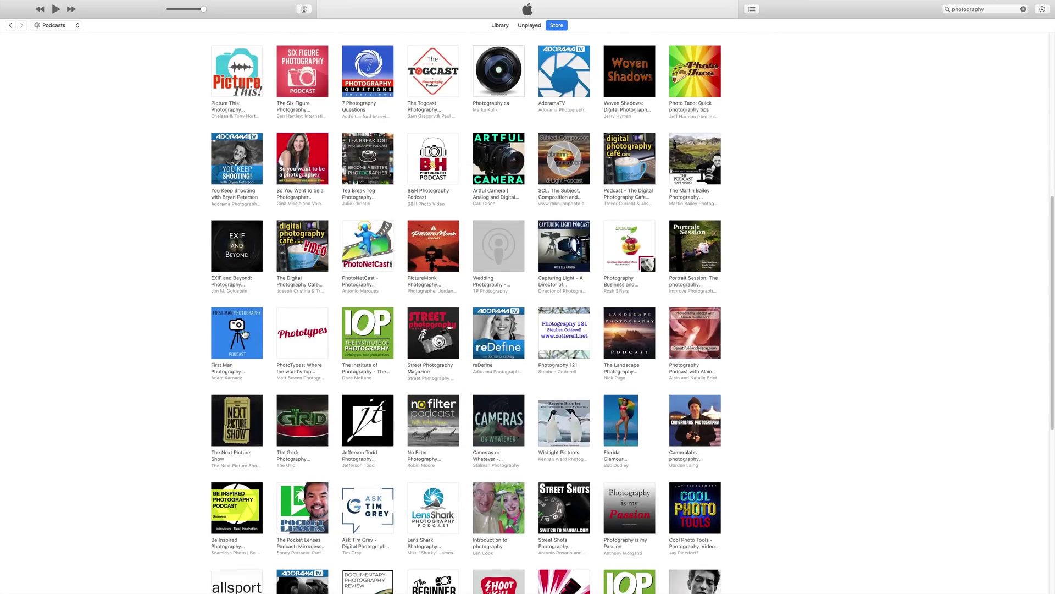
pyautogui.scroll(-1, 246, 335)
pyautogui.click(246, 336)
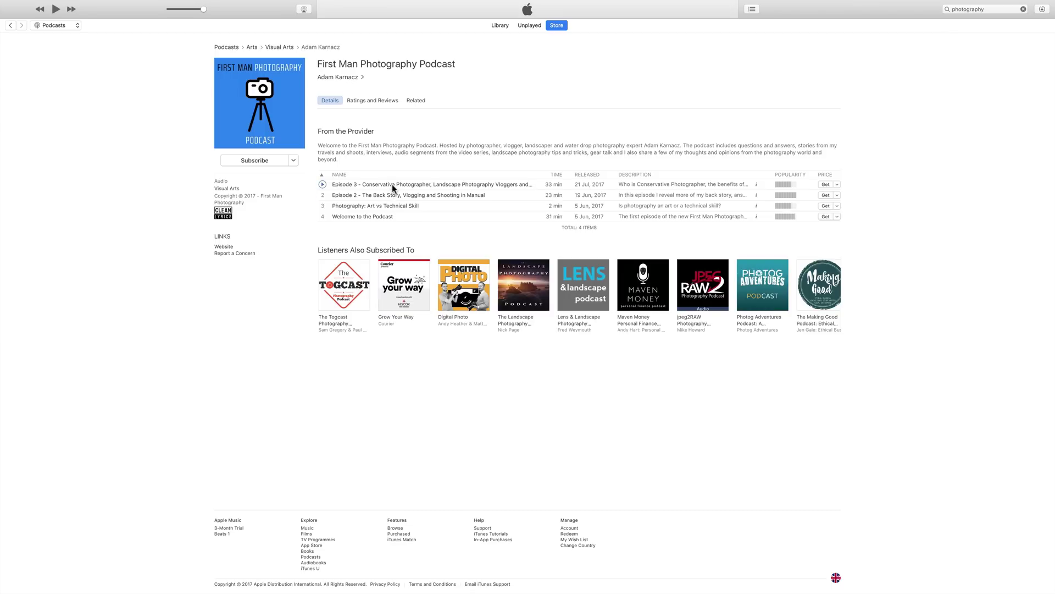
pyautogui.click(756, 185)
pyautogui.click(322, 184)
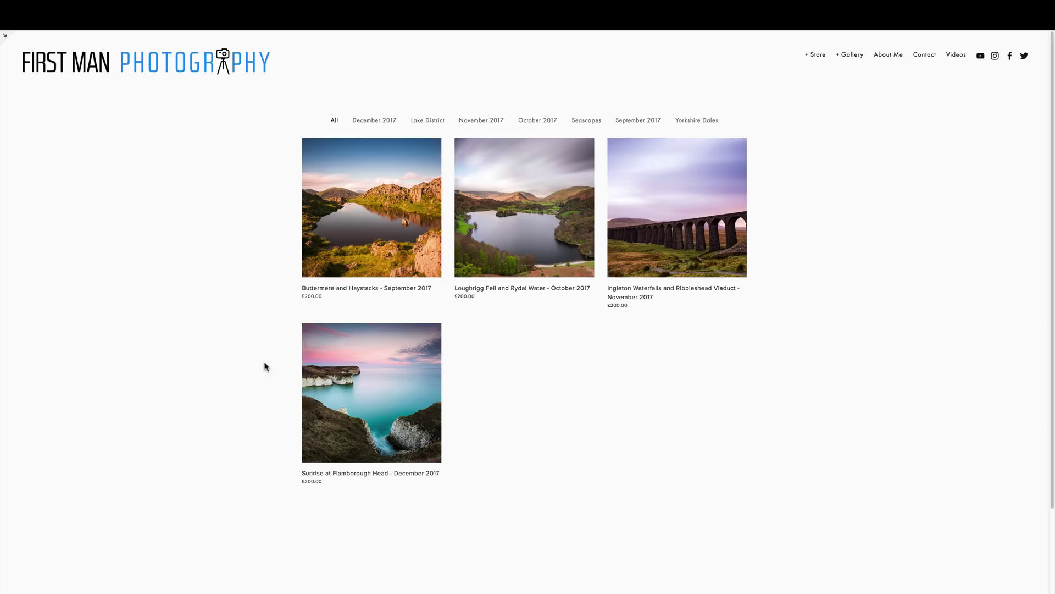
# Step: Open the Sunrise at Flamborough Head - December 2017 workshop product page
pyautogui.click(369, 387)
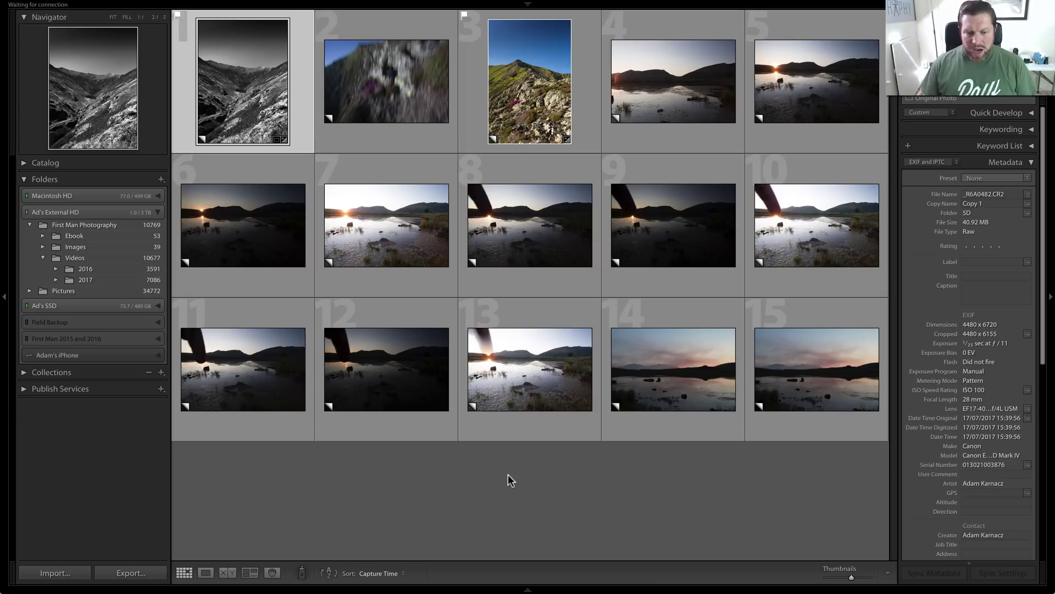
# Step: Deselect photo 1 by clicking an empty area of the Library grid
pyautogui.moveTo(631, 5)
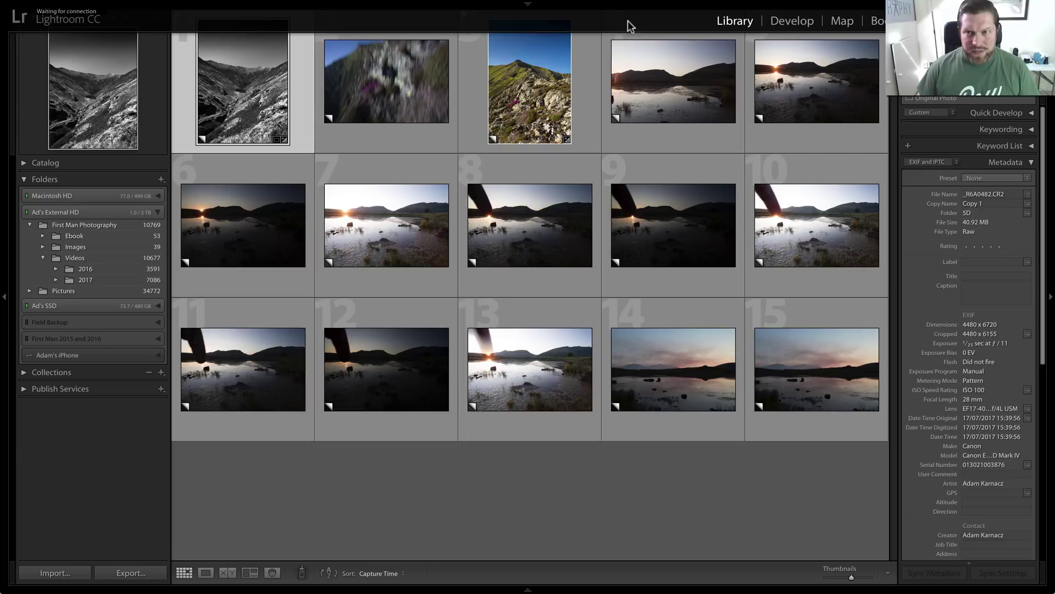
pyautogui.moveTo(543, 555)
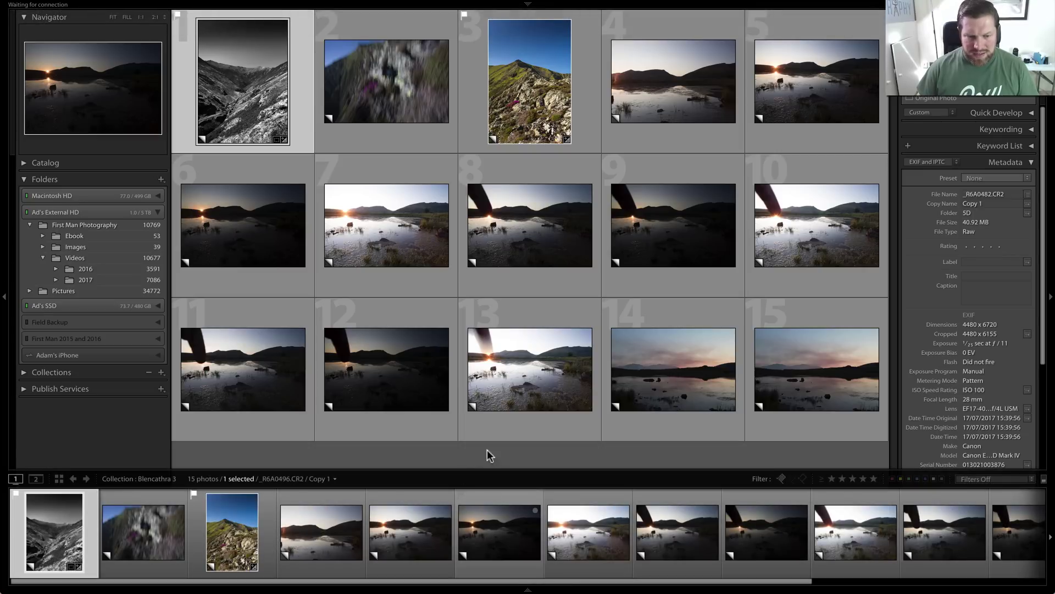
pyautogui.click(336, 448)
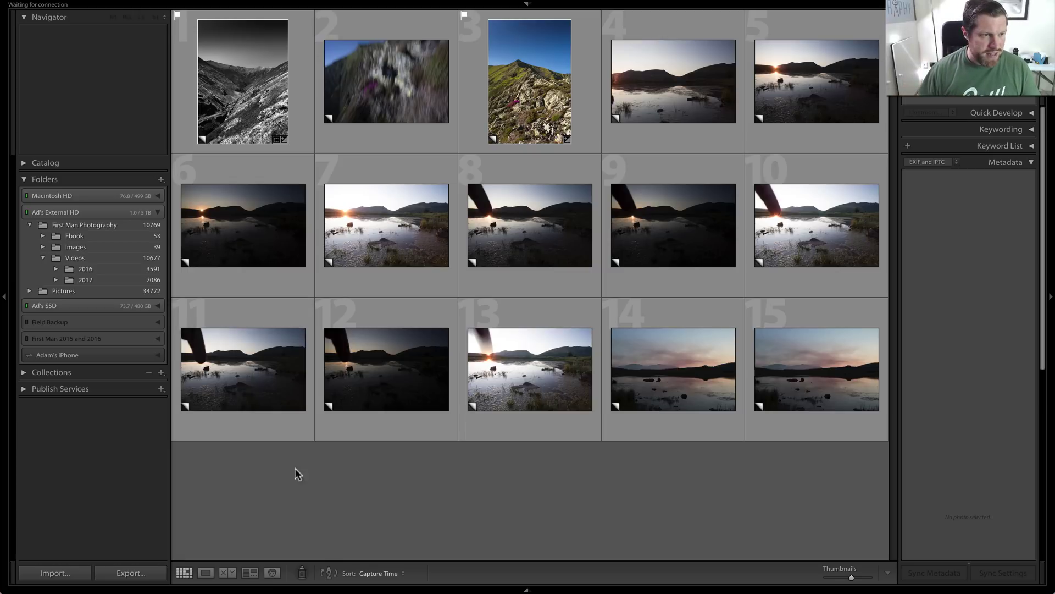
pyautogui.click(161, 179)
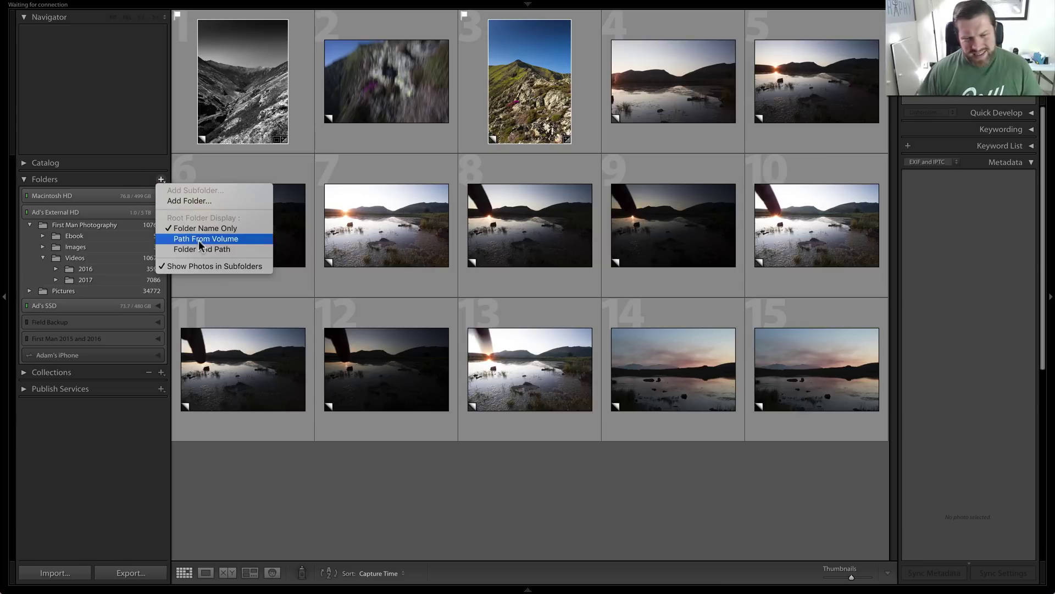
pyautogui.click(270, 491)
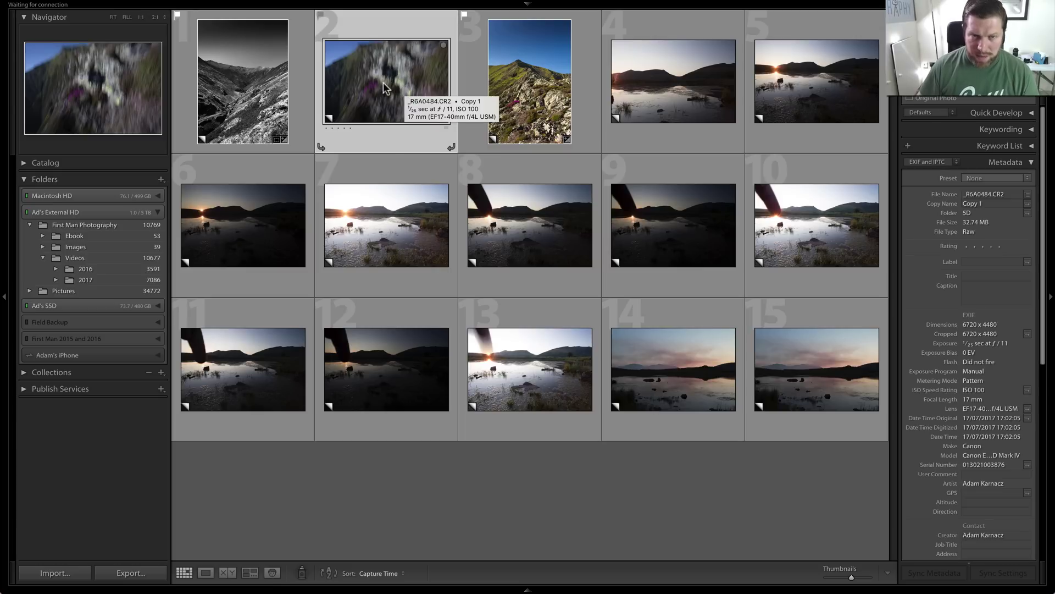
# Step: Inspect photos 3, 4 and 7 to check their details
pyautogui.click(521, 103)
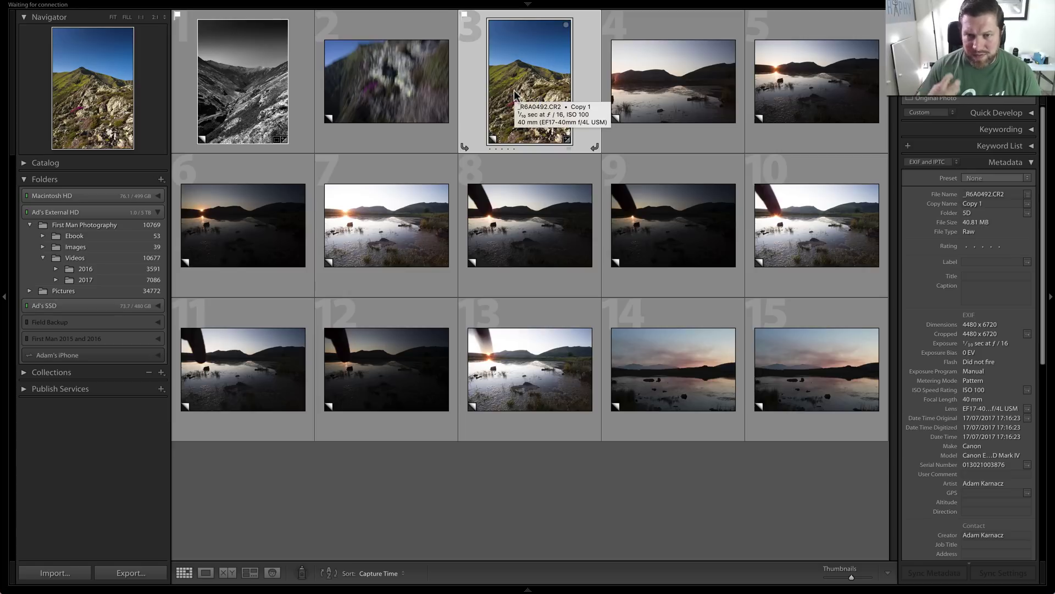
pyautogui.click(694, 88)
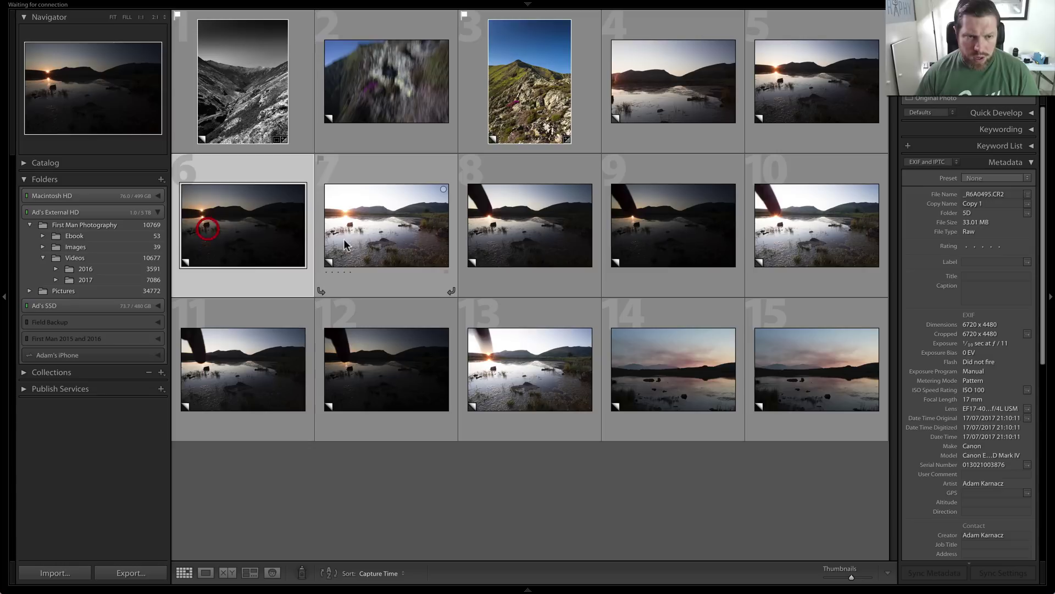
pyautogui.click(398, 232)
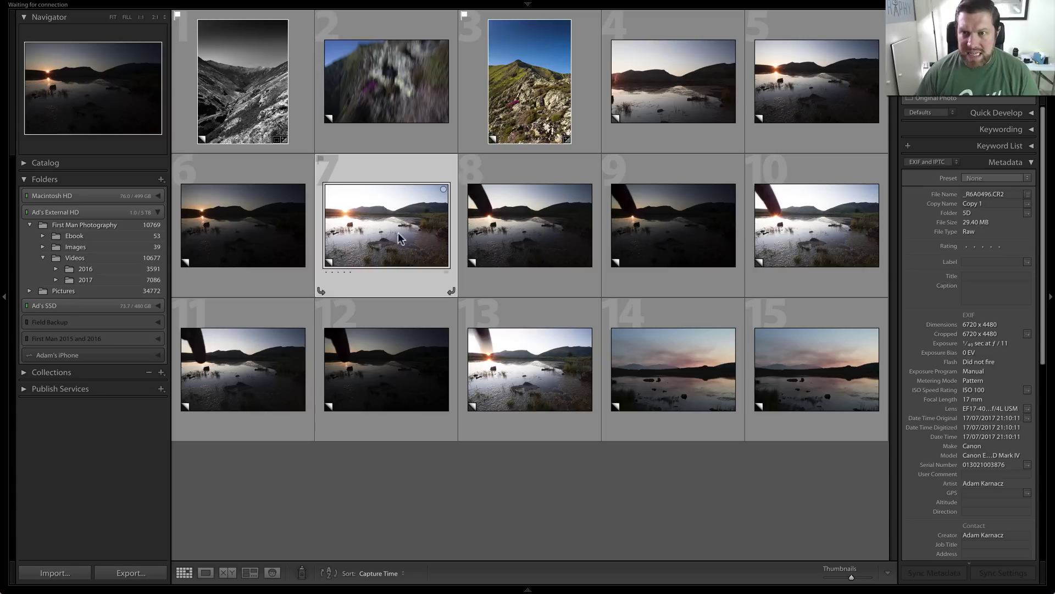
# Step: Flag photos 5, 6 and 7 as picks
pyautogui.click(795, 96)
pyautogui.press('p')
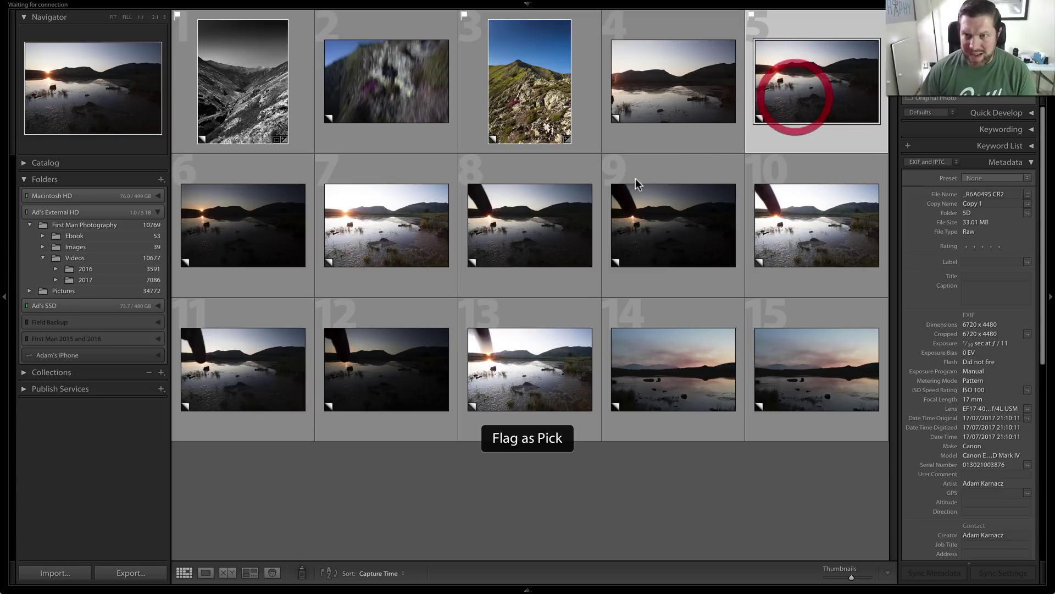
pyautogui.click(261, 239)
pyautogui.press('p')
pyautogui.click(378, 230)
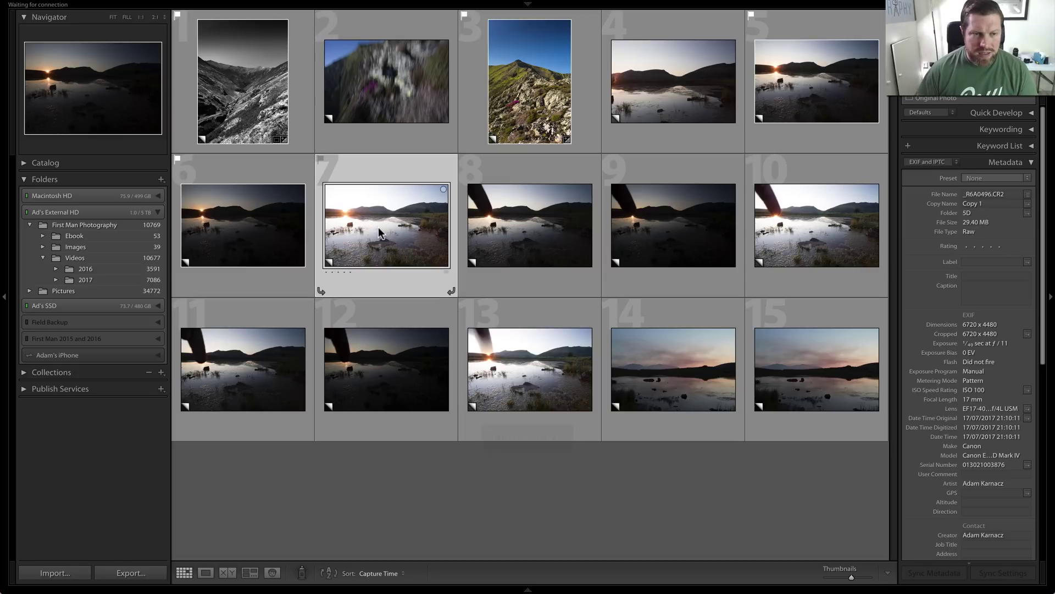
pyautogui.press('p')
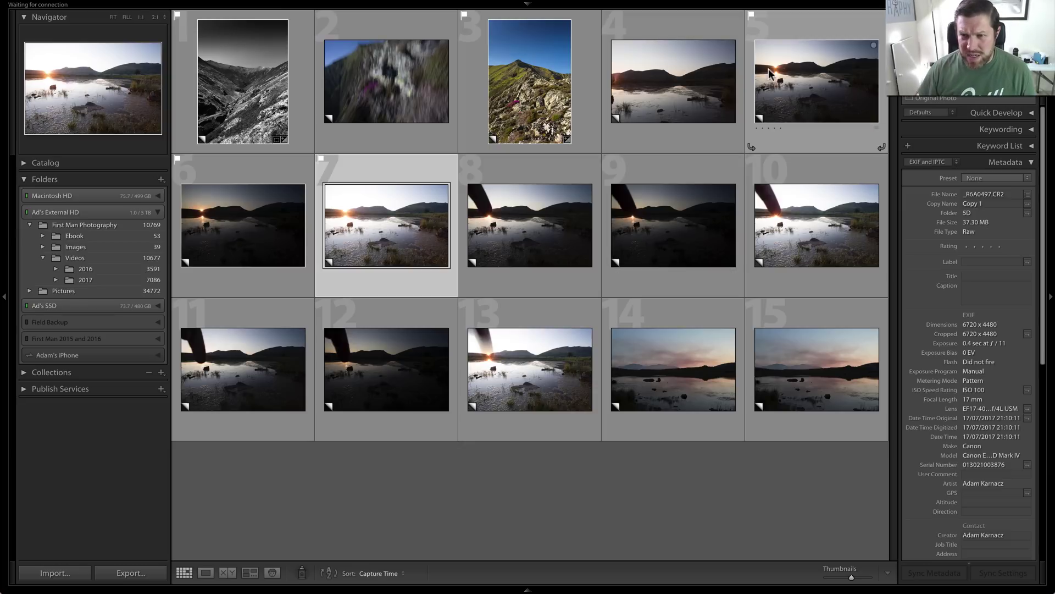
# Step: Select photos 5 through 7 together and give them a green colour label
pyautogui.click(813, 88)
pyautogui.keyDown('shift'); pyautogui.click(408, 230); pyautogui.keyUp('shift')
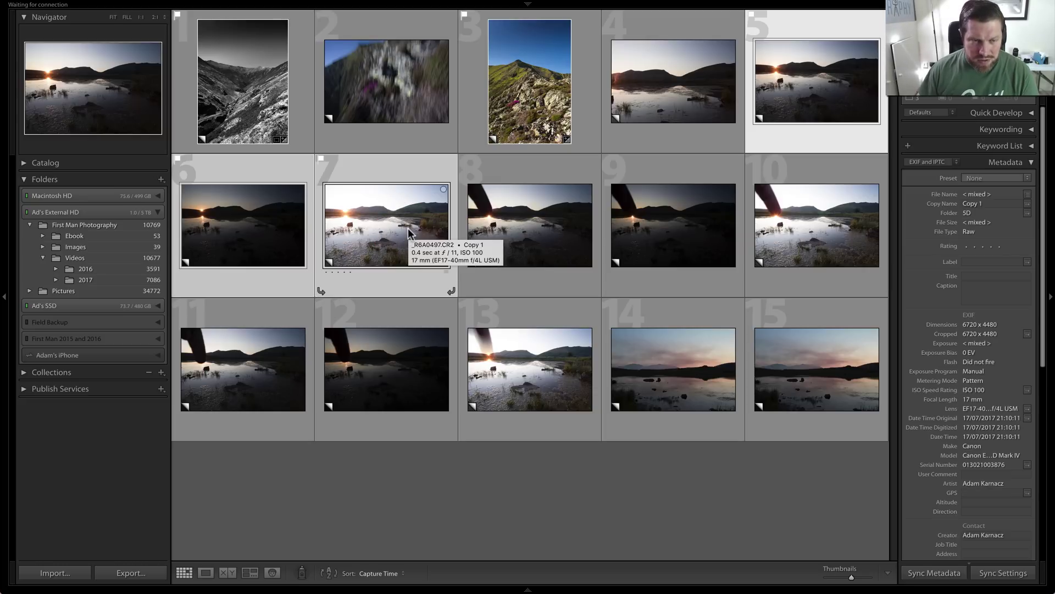
pyautogui.press('8')
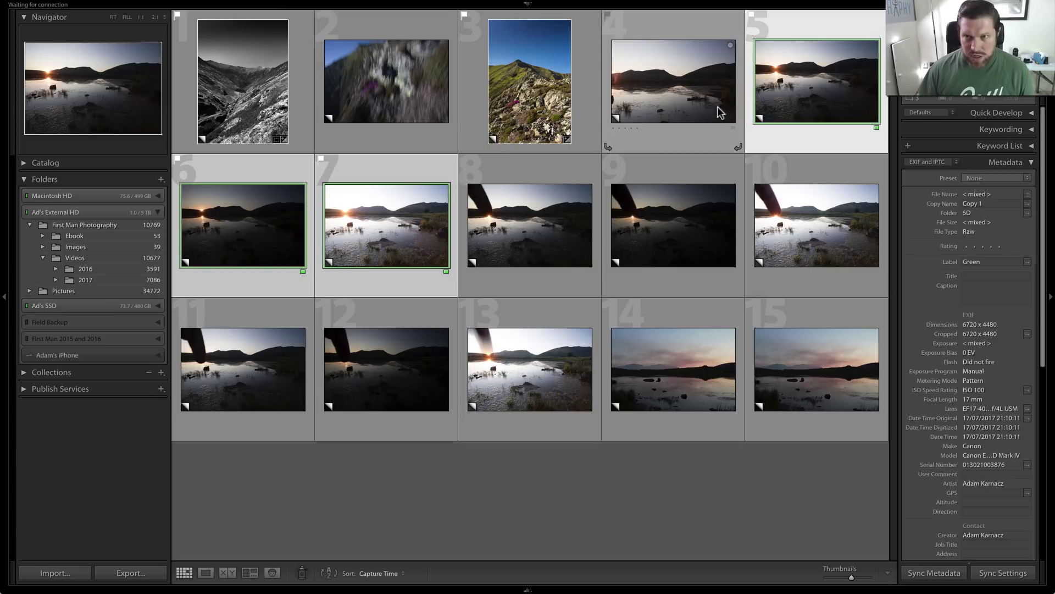
# Step: Merge the selected photos 5, 6 and 7 into an HDR image with Photo Merge > HDR
pyautogui.rightClick(800, 88)
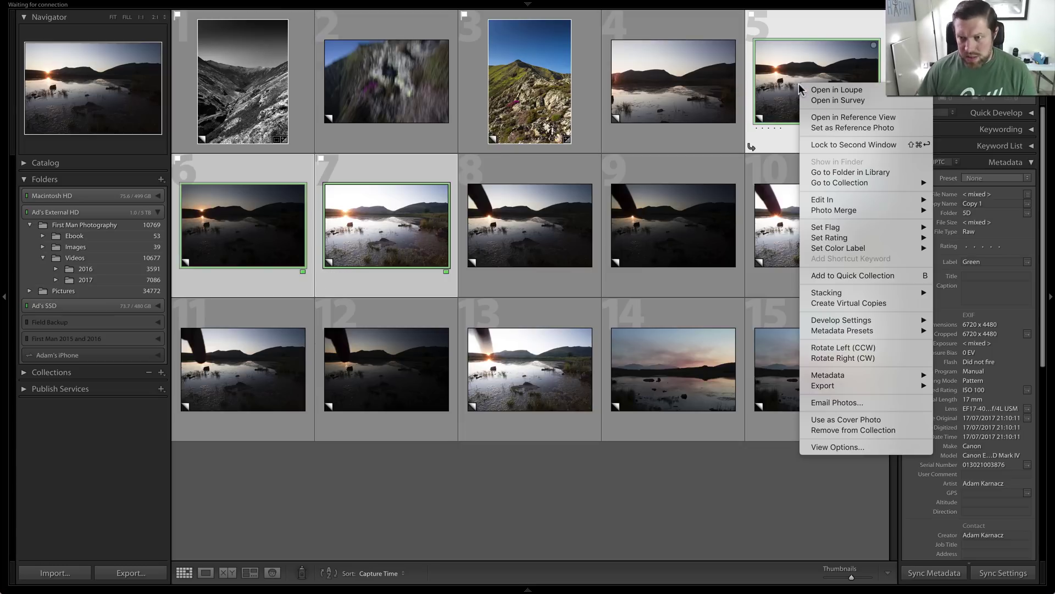
pyautogui.moveTo(854, 210)
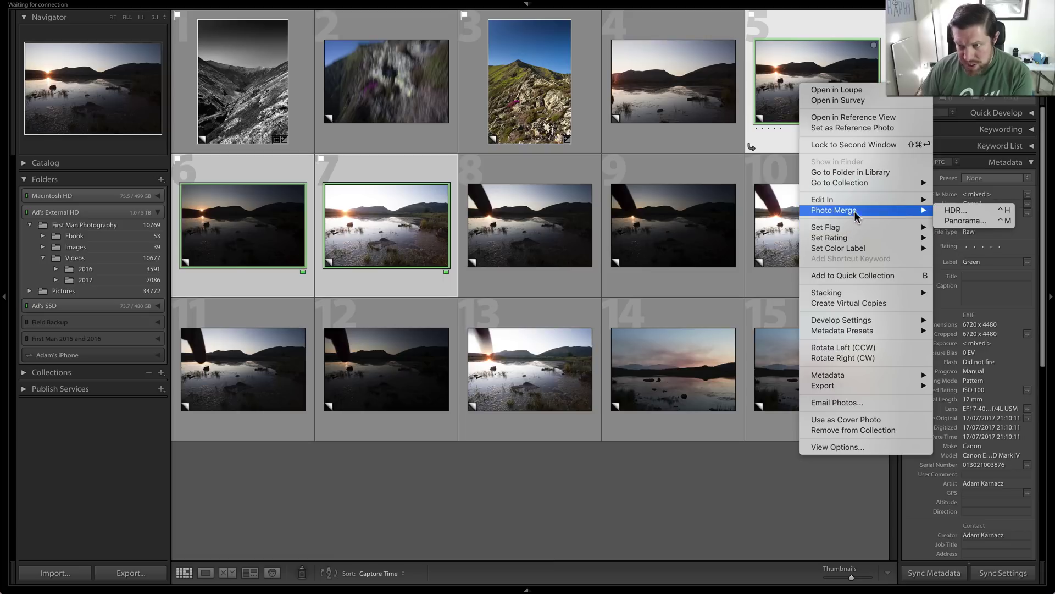
pyautogui.click(965, 209)
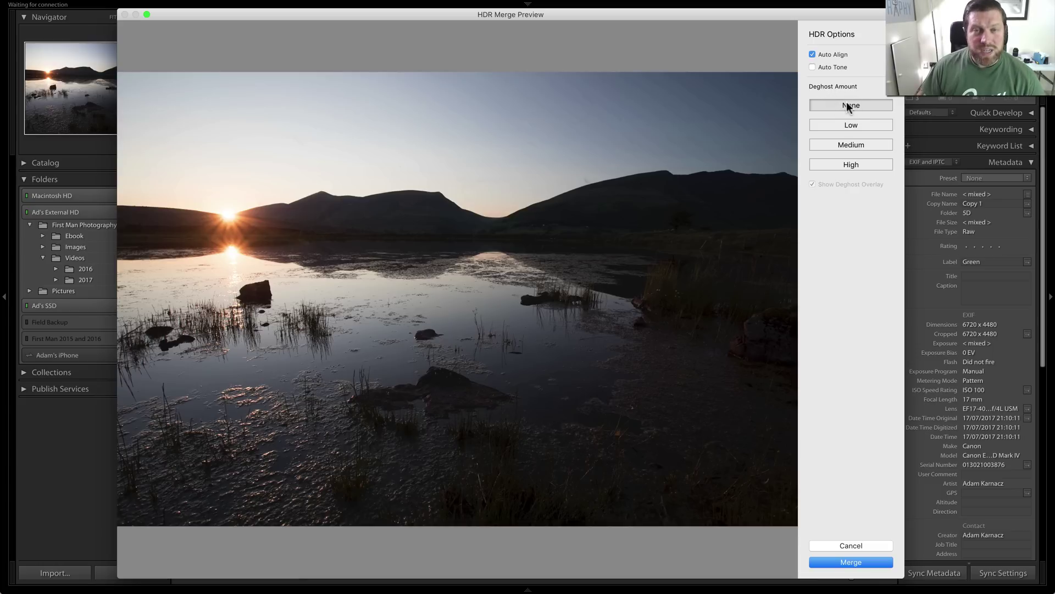
pyautogui.click(852, 563)
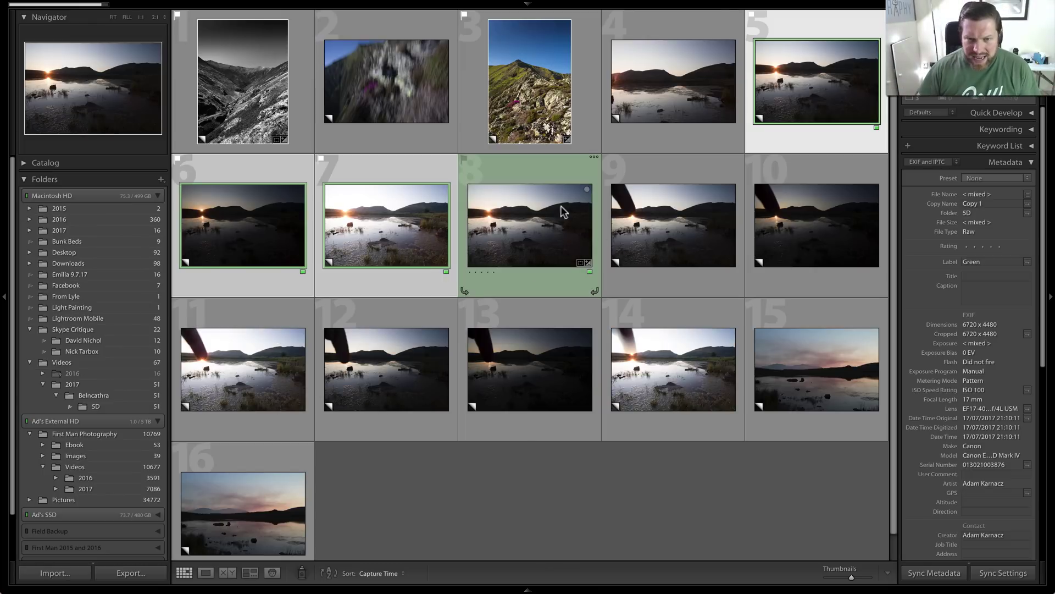
# Step: Flag the new HDR photo 8 as a pick, then review photo 9 and photo 12 full size
pyautogui.click(543, 236)
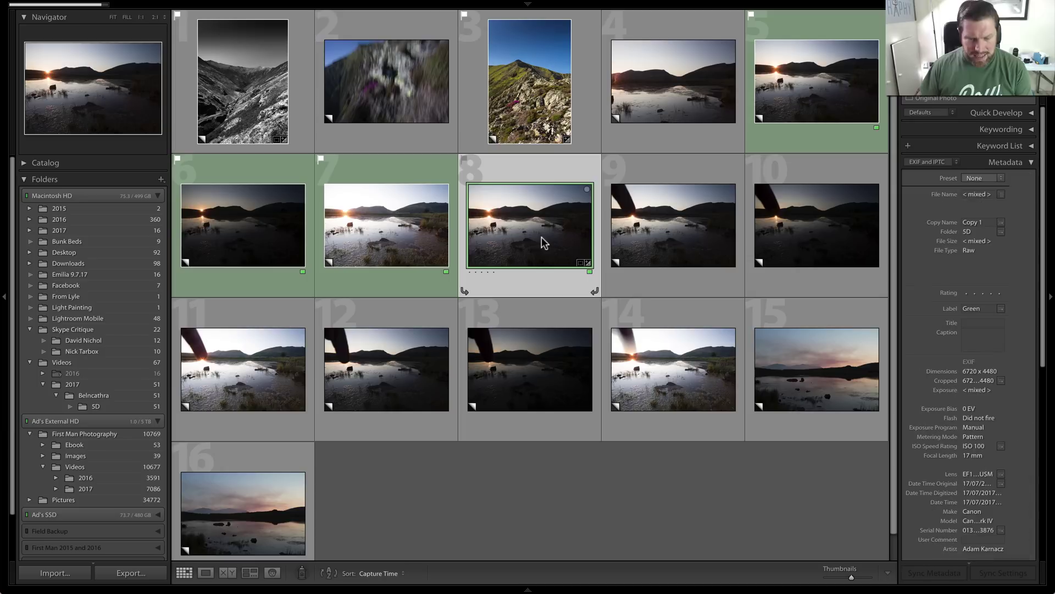
pyautogui.press('p')
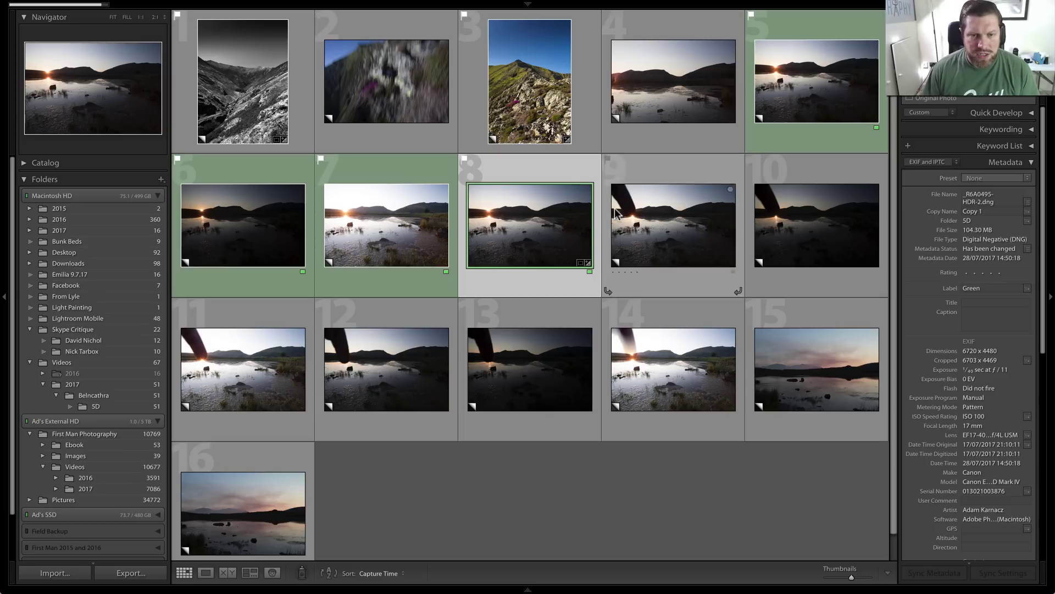
pyautogui.click(683, 235)
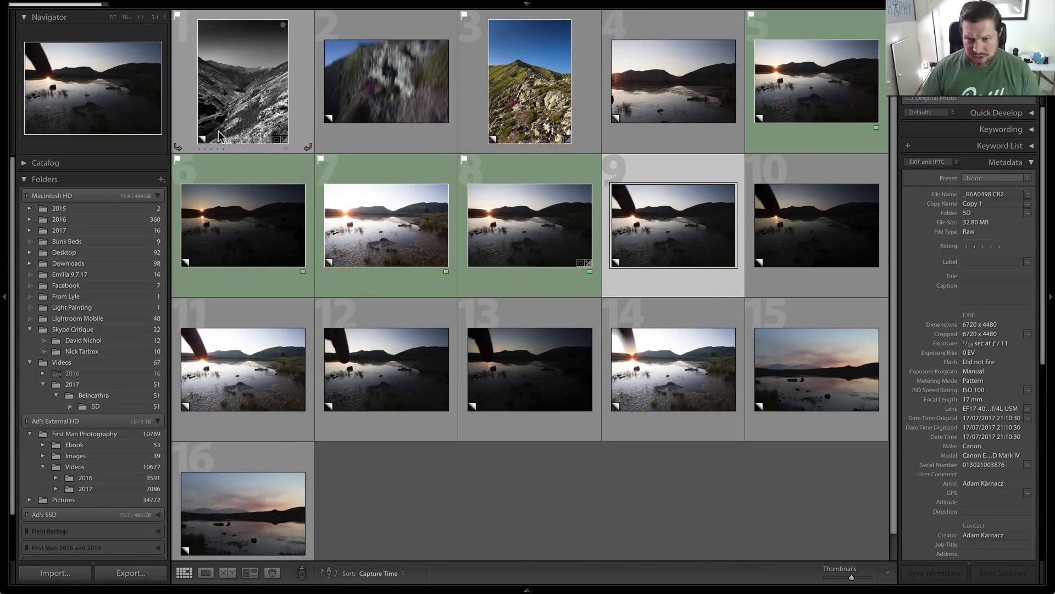
pyautogui.click(412, 350)
pyautogui.press('f')
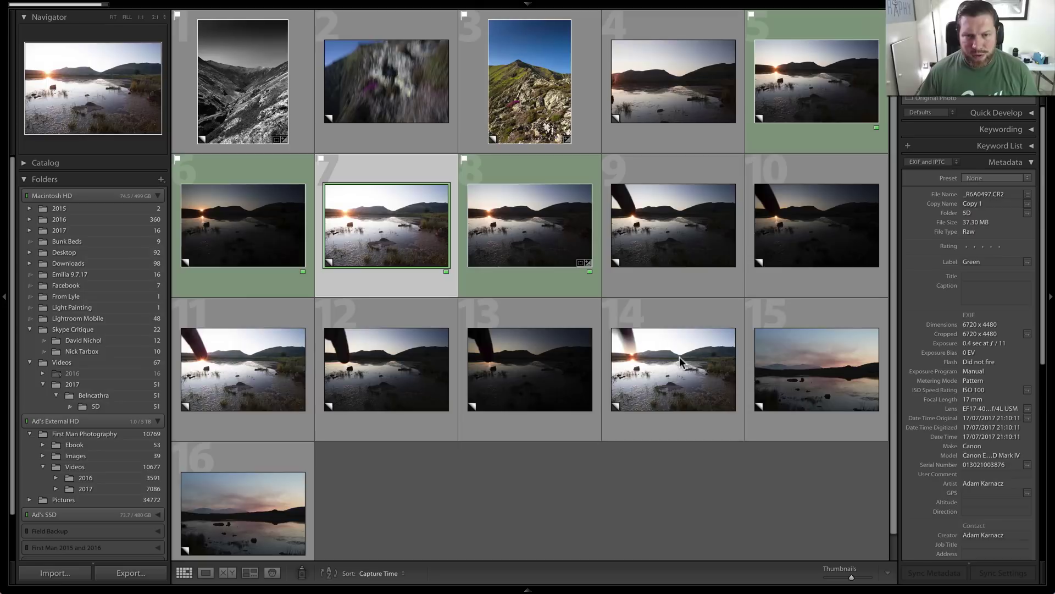
# Step: Review photos 9, 15 and 16, then filter the grid to flagged photos only (6 of 16)
pyautogui.click(677, 228)
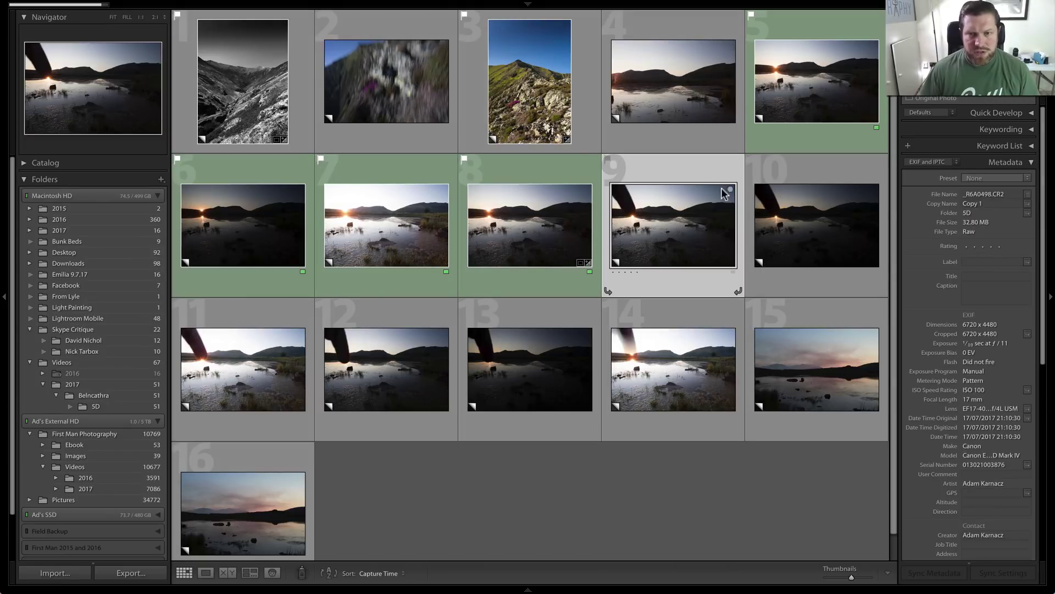
pyautogui.click(808, 379)
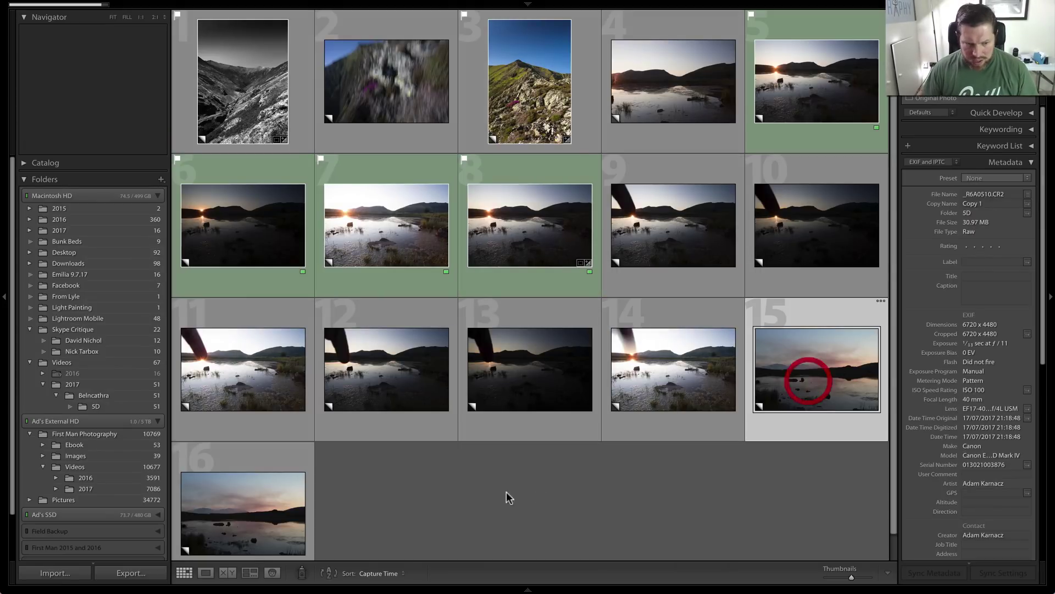
pyautogui.click(275, 503)
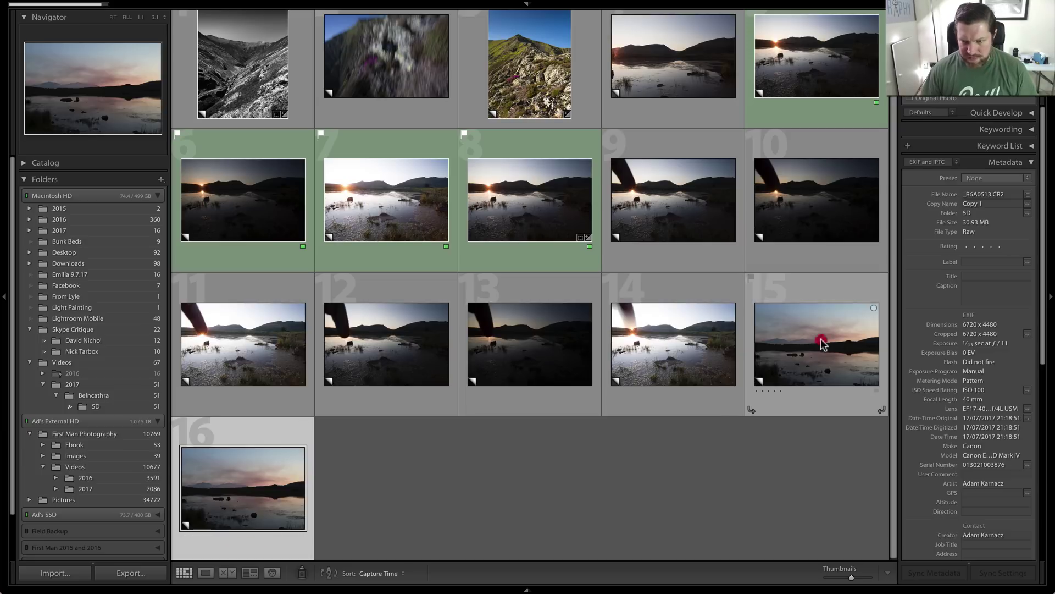
pyautogui.click(821, 343)
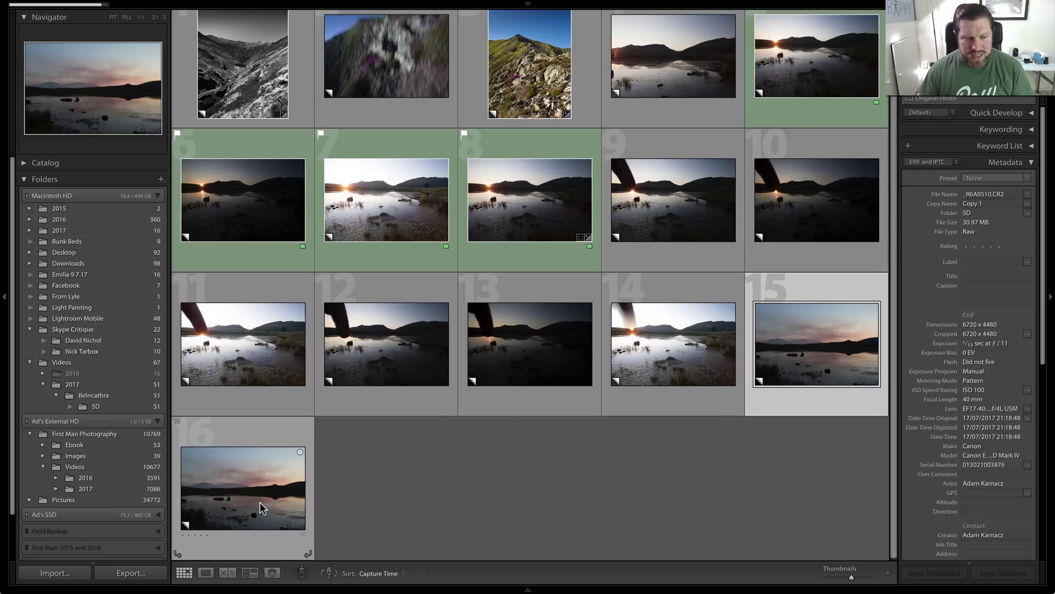
pyautogui.scroll(1, 609, 520)
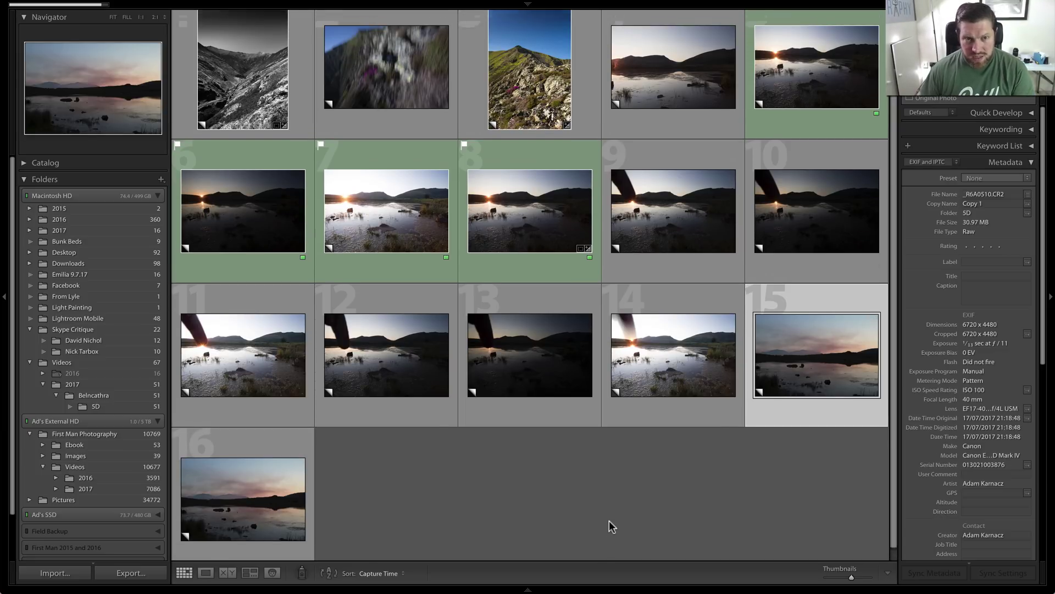
pyautogui.scroll(1, 609, 520)
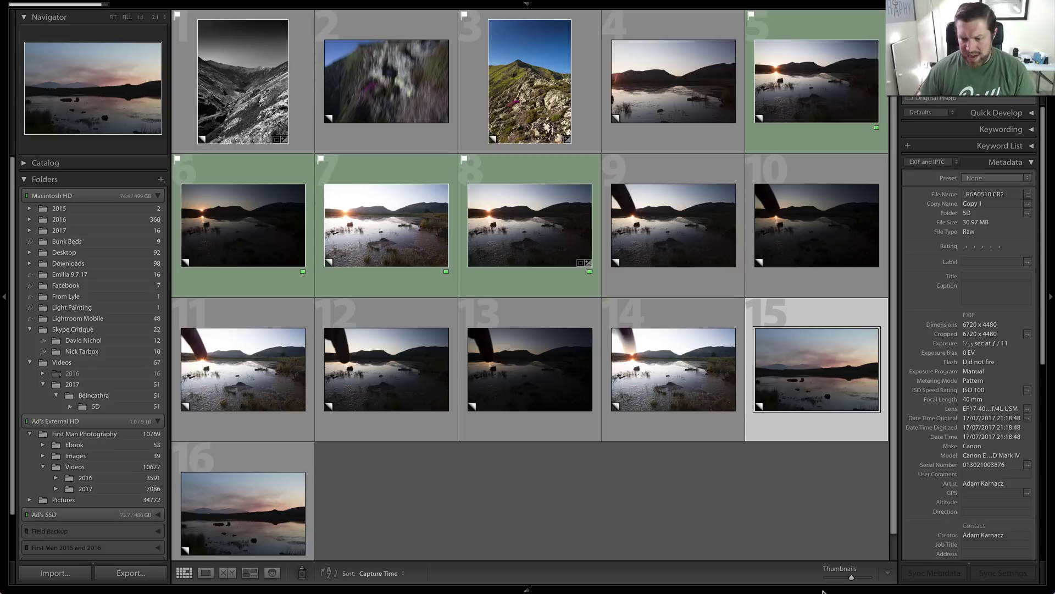
pyautogui.moveTo(822, 591)
pyautogui.click(782, 479)
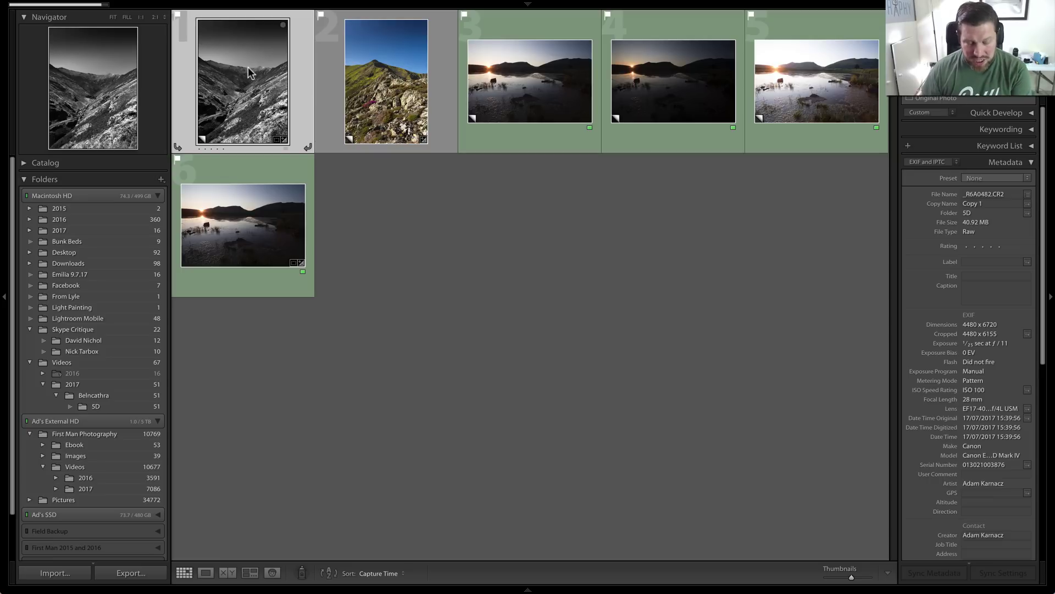
# Step: Rate photos 1, 2 and 6 (the HDR merge) three stars each
pyautogui.click(248, 67)
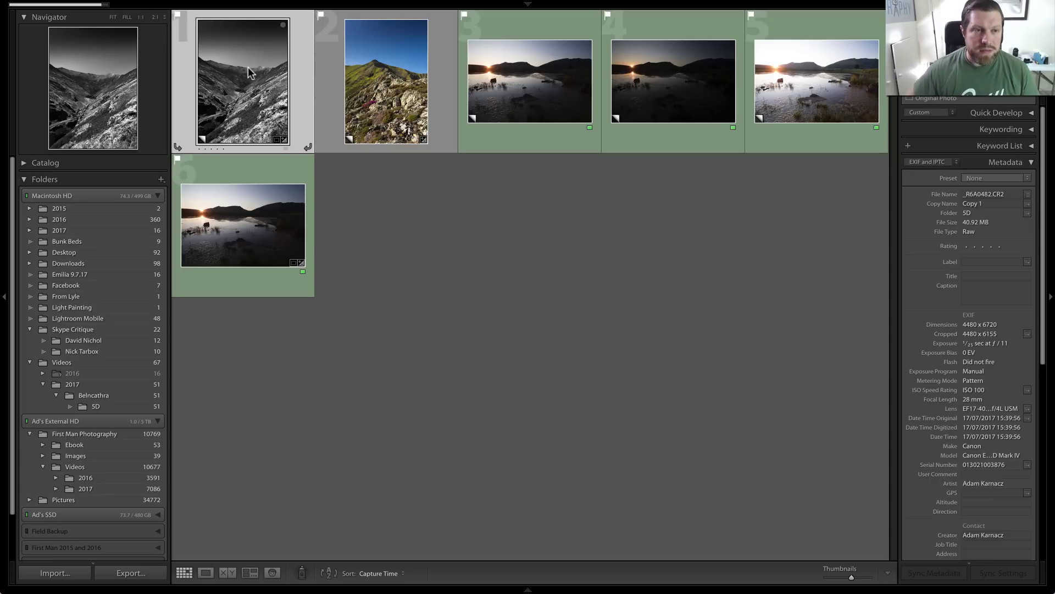
pyautogui.press('3')
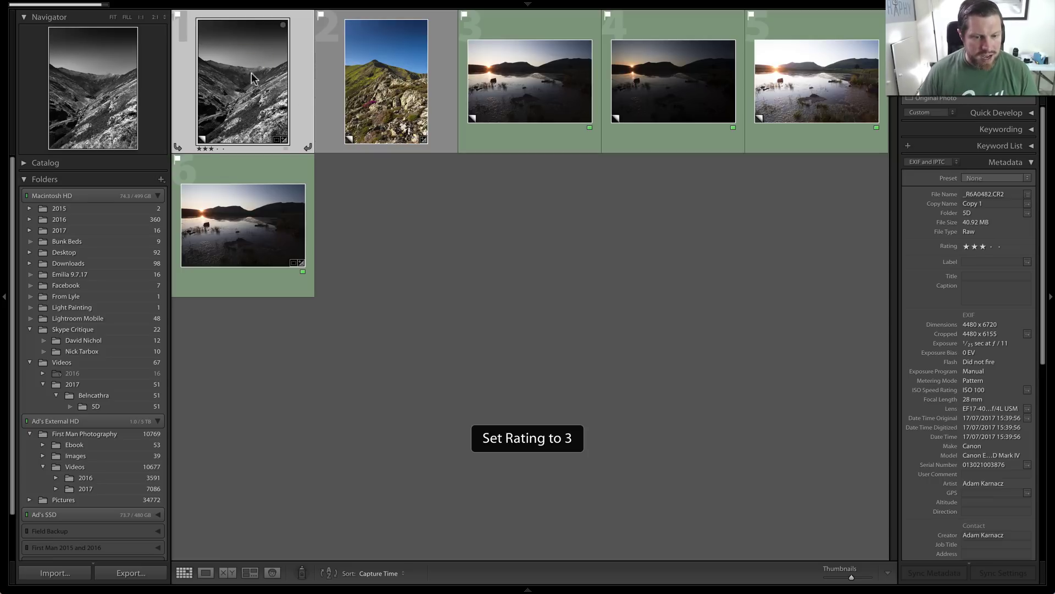
pyautogui.click(379, 108)
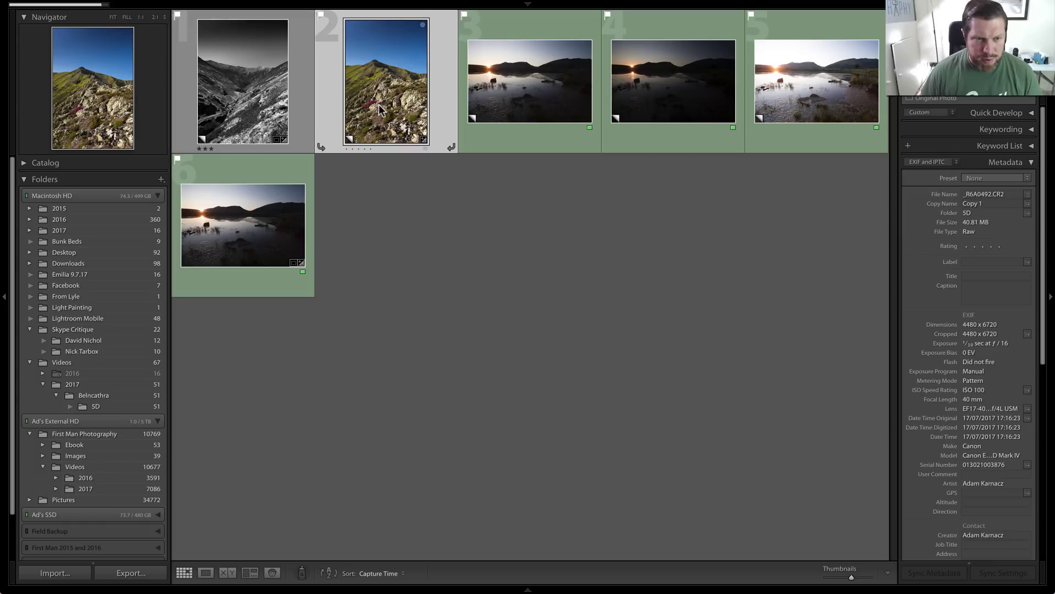
pyautogui.press('3')
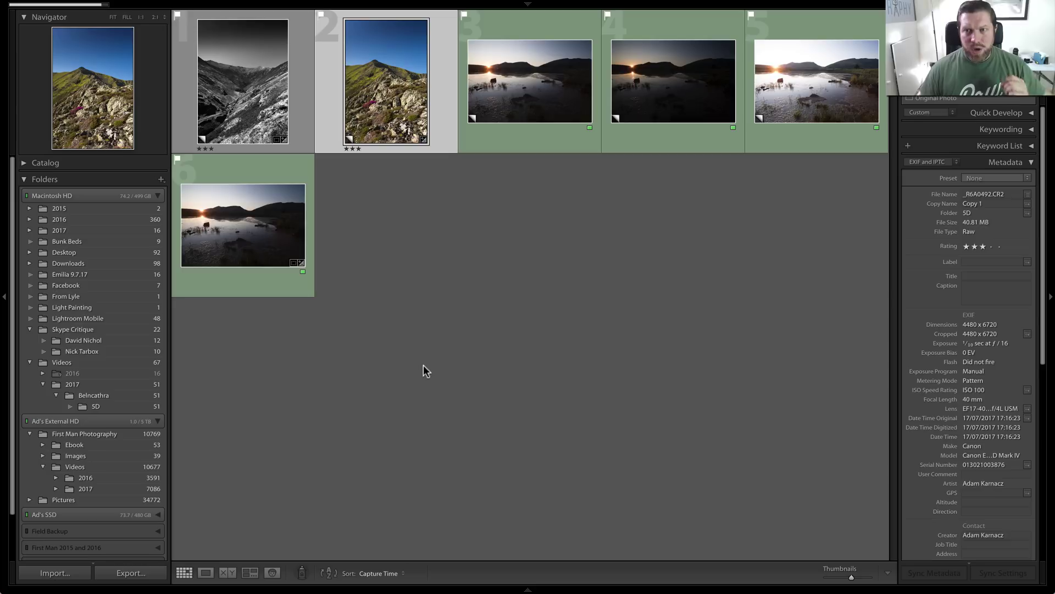
pyautogui.click(250, 233)
pyautogui.press('3')
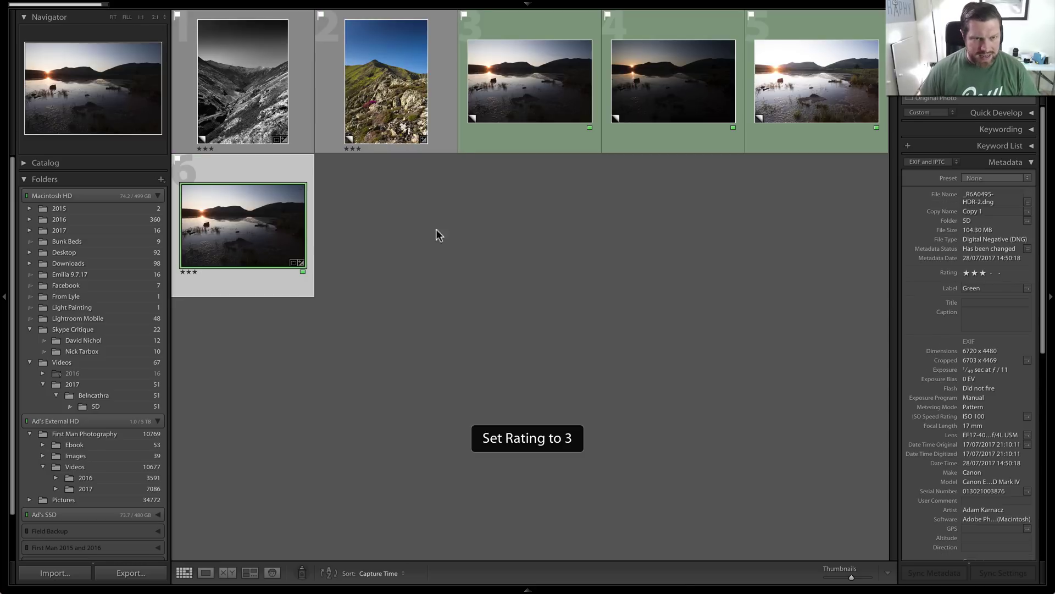
# Step: Filter to flagged photos of three stars or more and open the HDR merge in Develop
pyautogui.moveTo(679, 590)
pyautogui.click(852, 479)
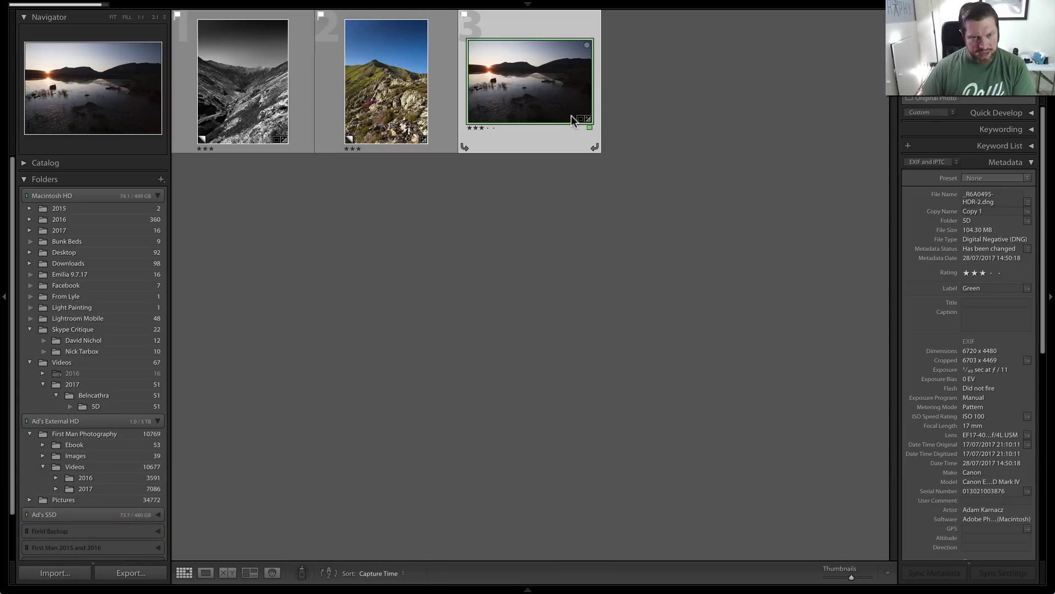
pyautogui.click(522, 79)
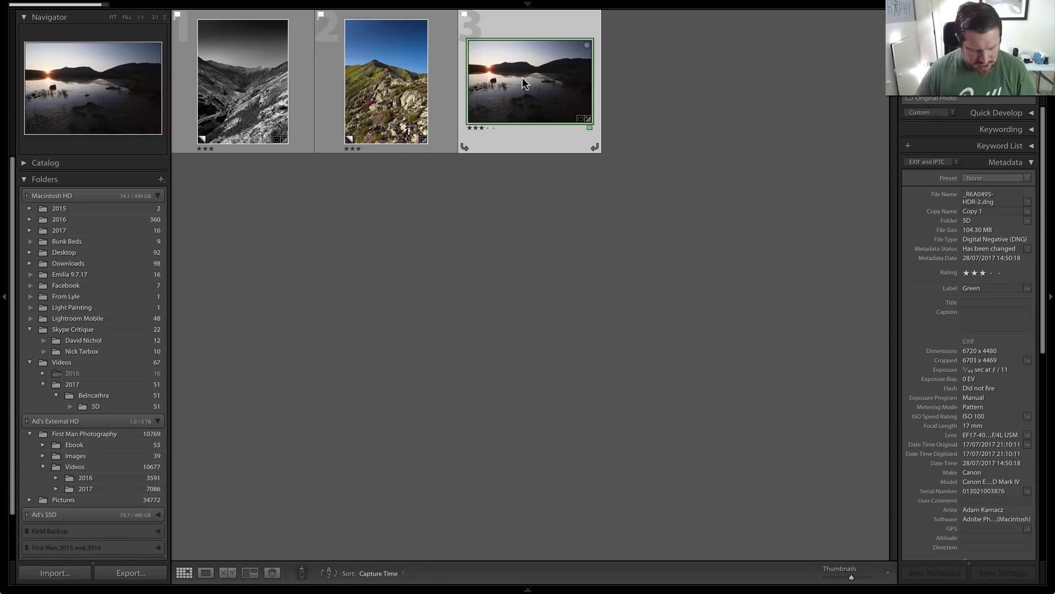
pyautogui.press('d')
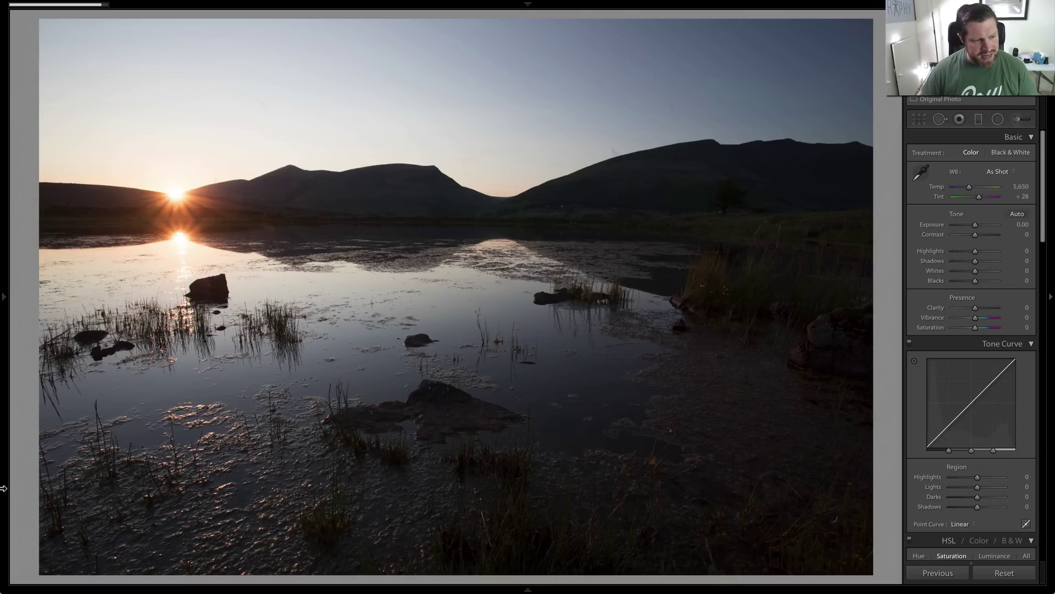
# Step: Paste the copied development settings onto the HDR sunrise, then go back to the Library grid
pyautogui.moveTo(3, 489)
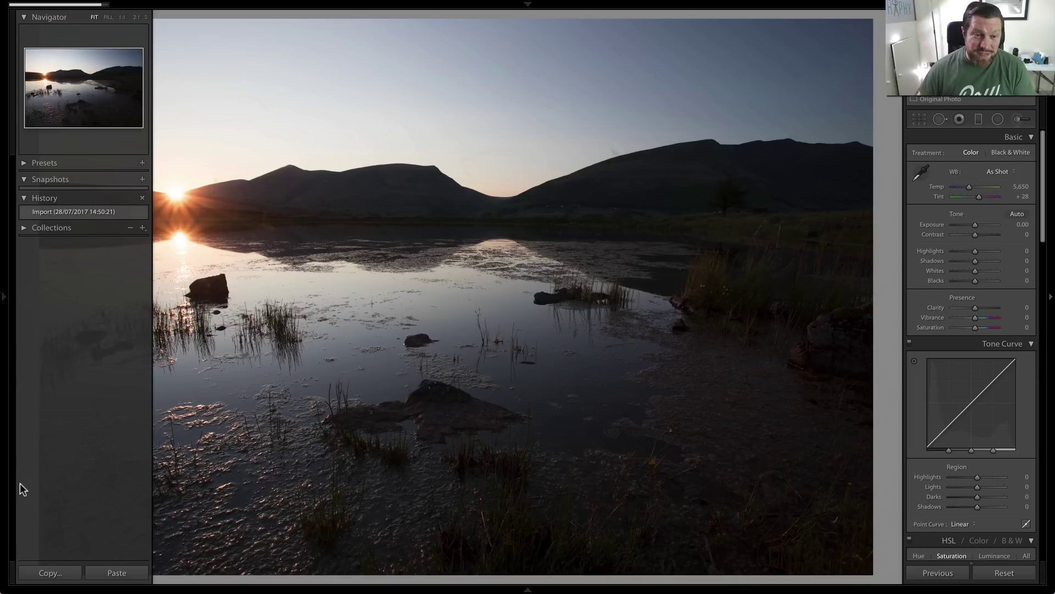
pyautogui.click(122, 573)
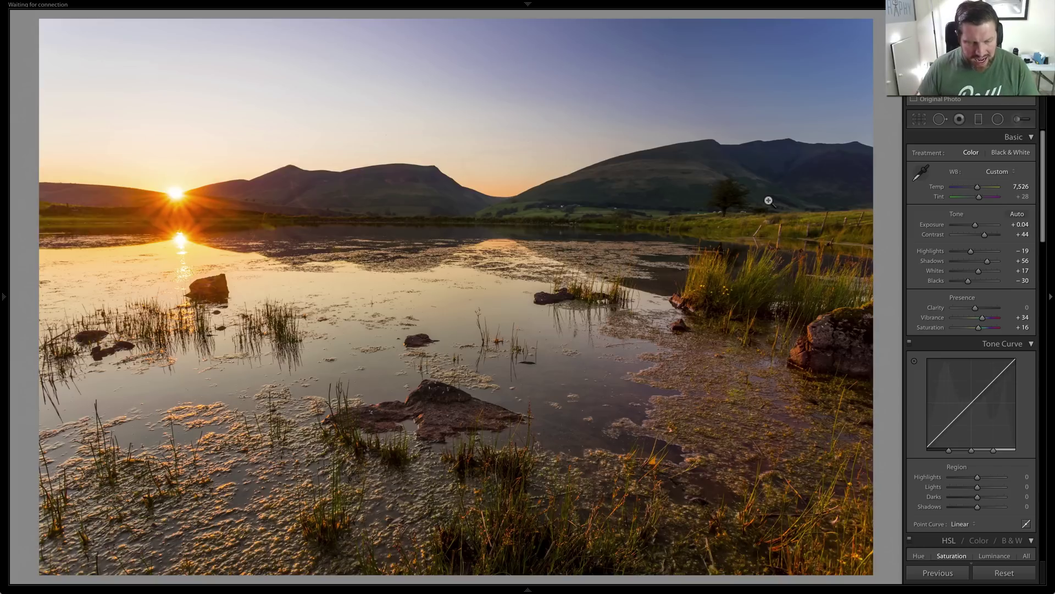
pyautogui.press('g')
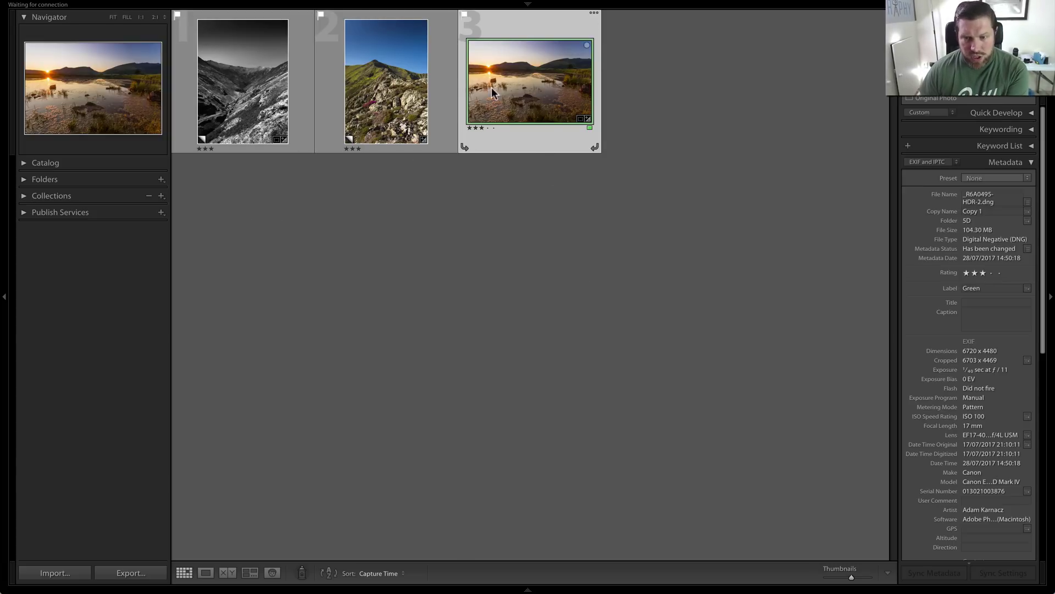
# Step: Clear the filters, reapply the Flagged and 3-star filters, and select the black-and-white mountain photo
pyautogui.moveTo(825, 591)
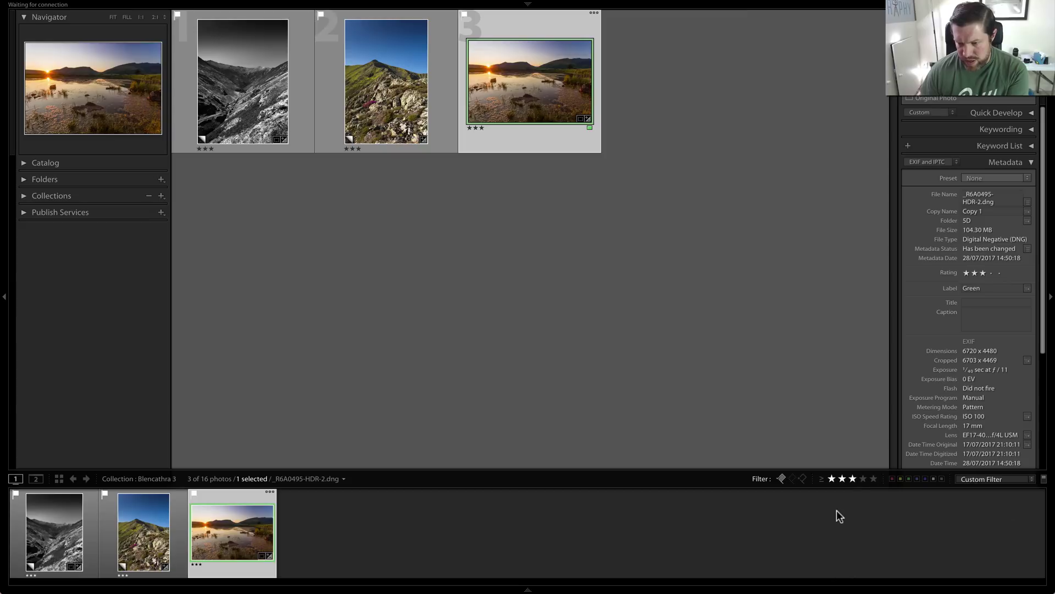
pyautogui.click(851, 478)
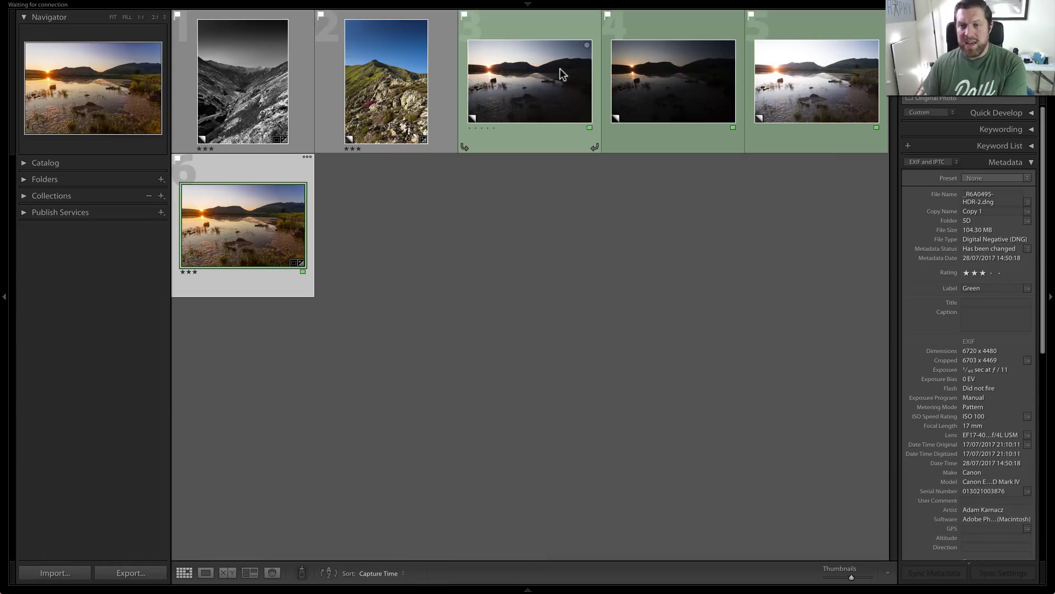
pyautogui.moveTo(805, 591)
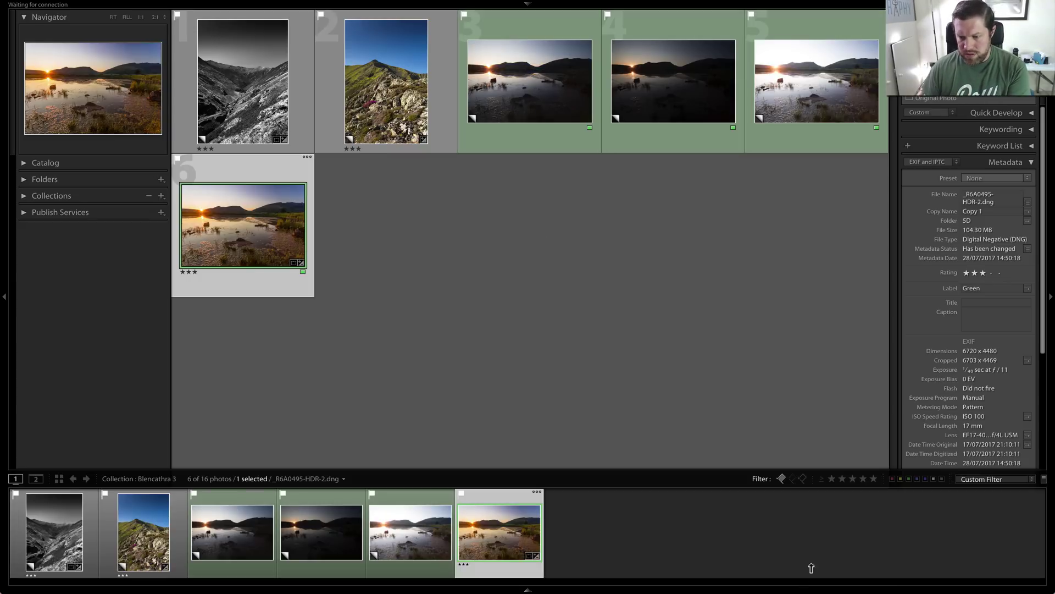
pyautogui.click(781, 479)
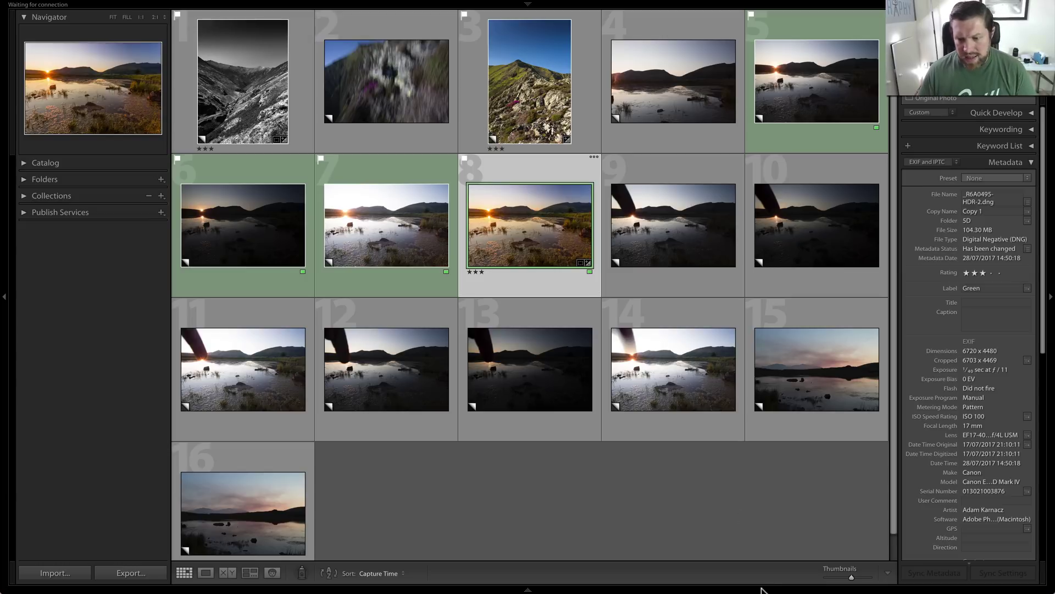
pyautogui.moveTo(763, 584)
pyautogui.click(781, 478)
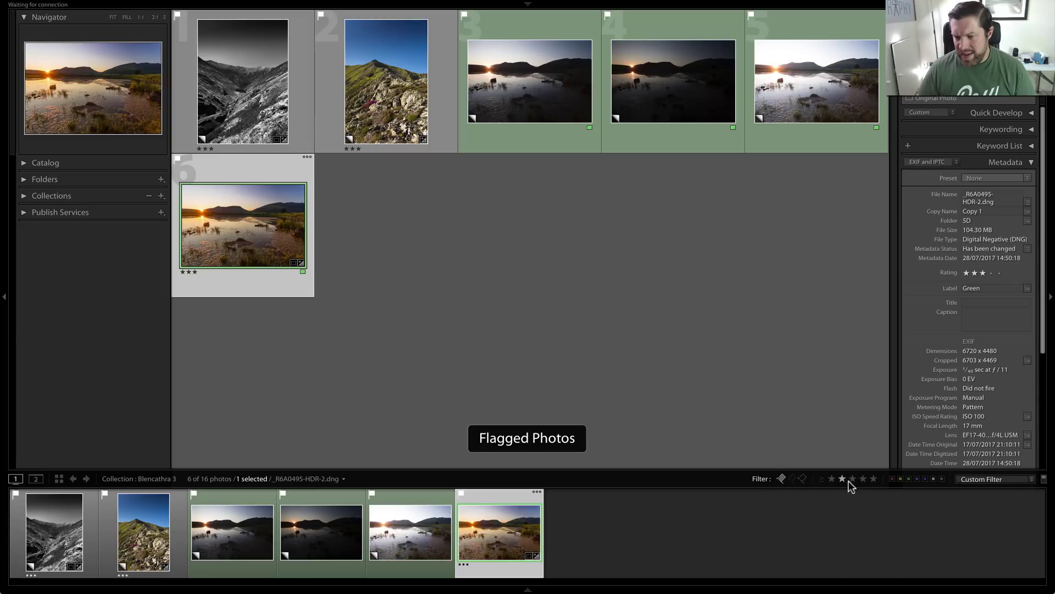
pyautogui.click(853, 478)
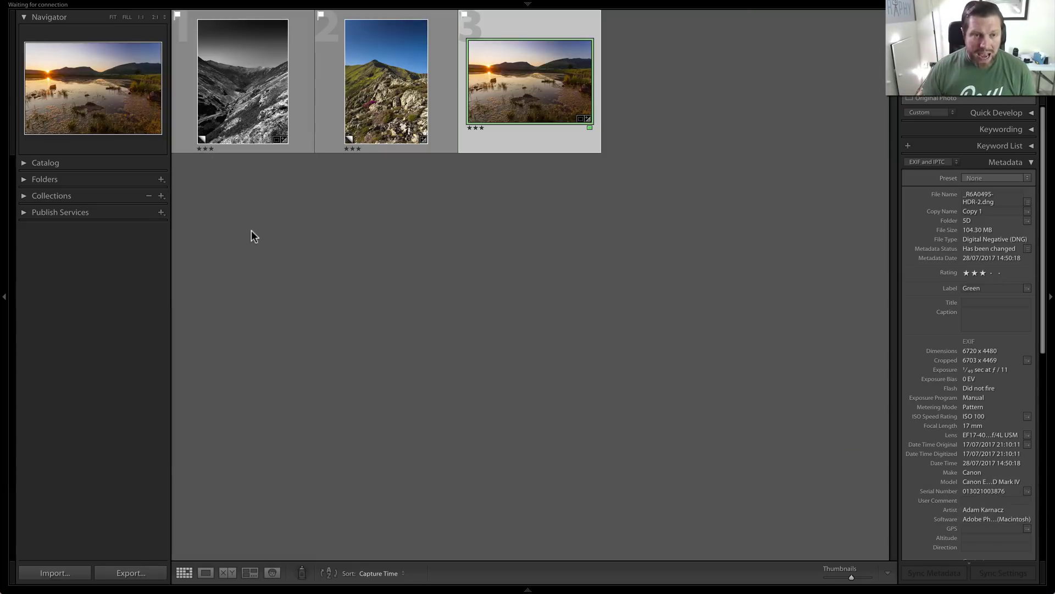
pyautogui.click(250, 88)
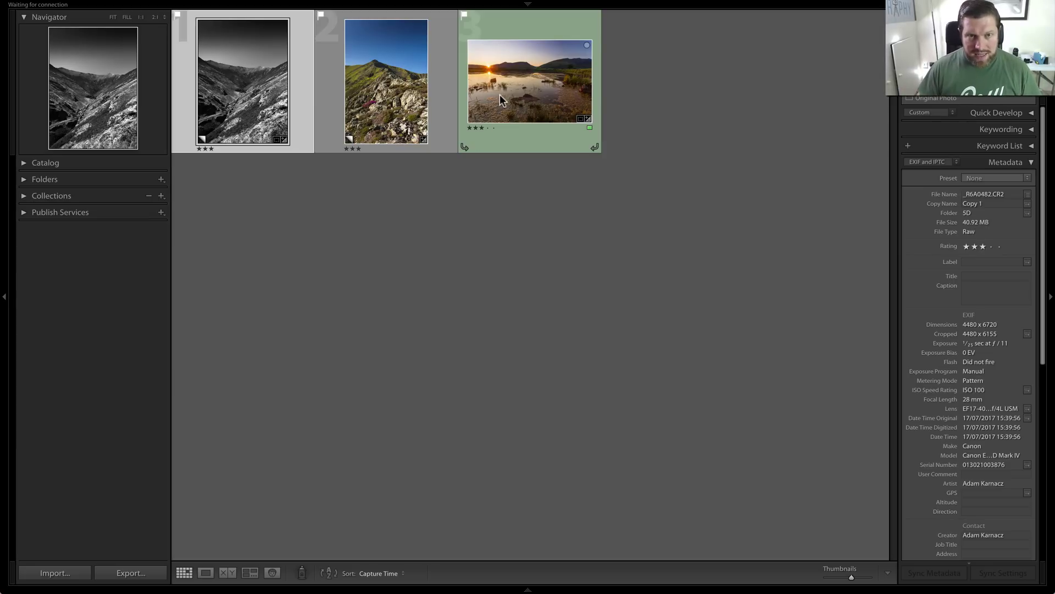
pyautogui.click(527, 77)
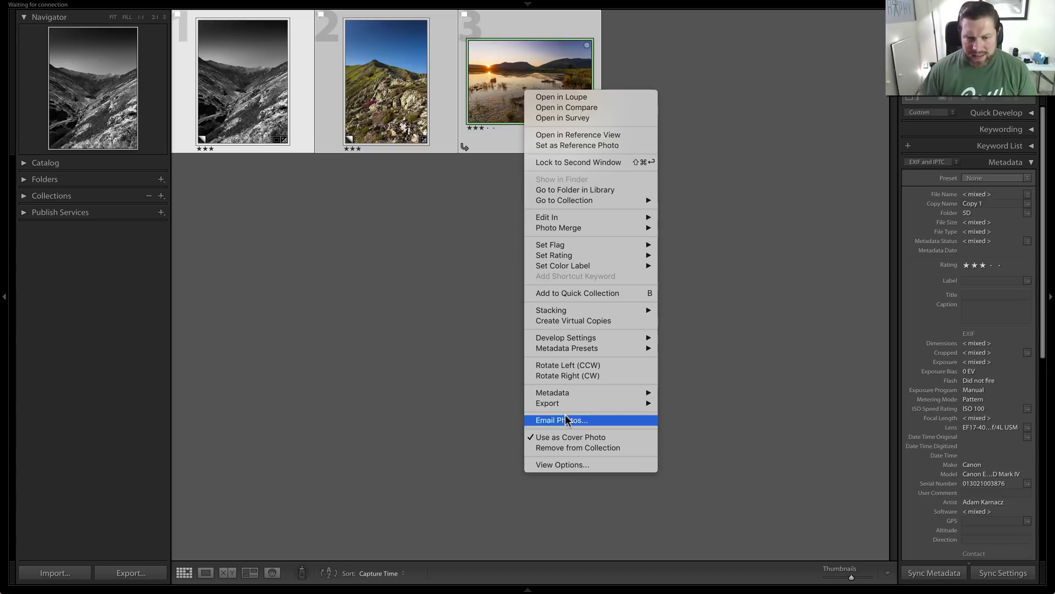
pyautogui.moveTo(574, 404)
pyautogui.click(680, 367)
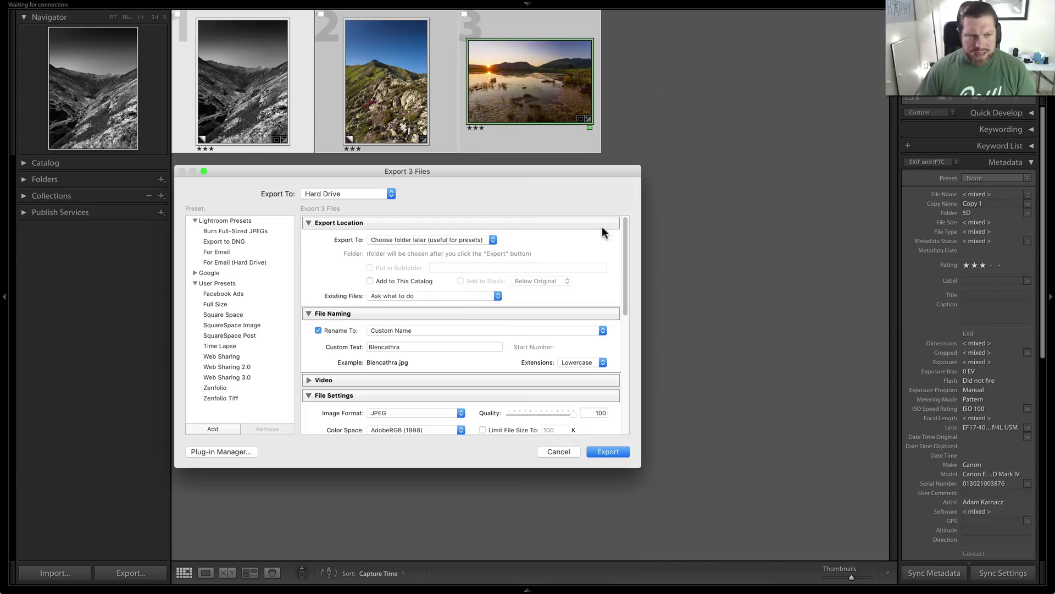
pyautogui.click(222, 304)
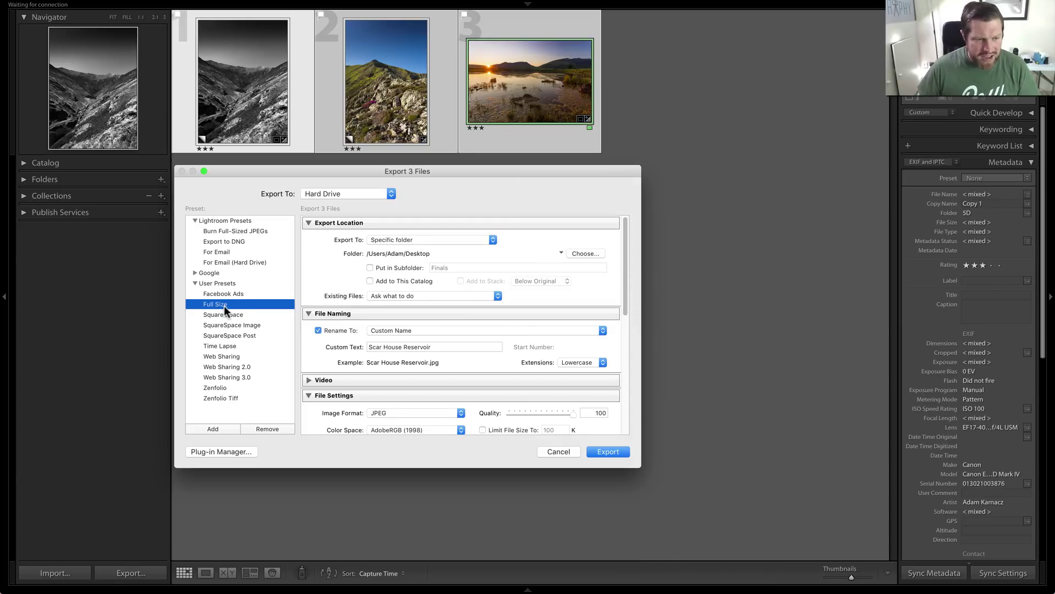
pyautogui.click(239, 365)
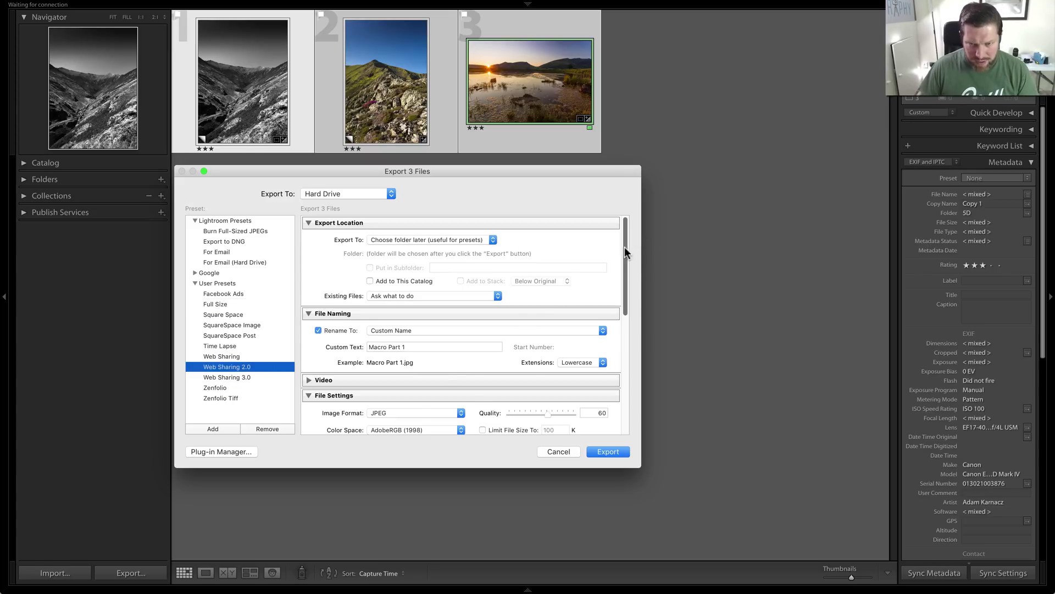
pyautogui.moveTo(625, 247); pyautogui.dragTo(627, 321)
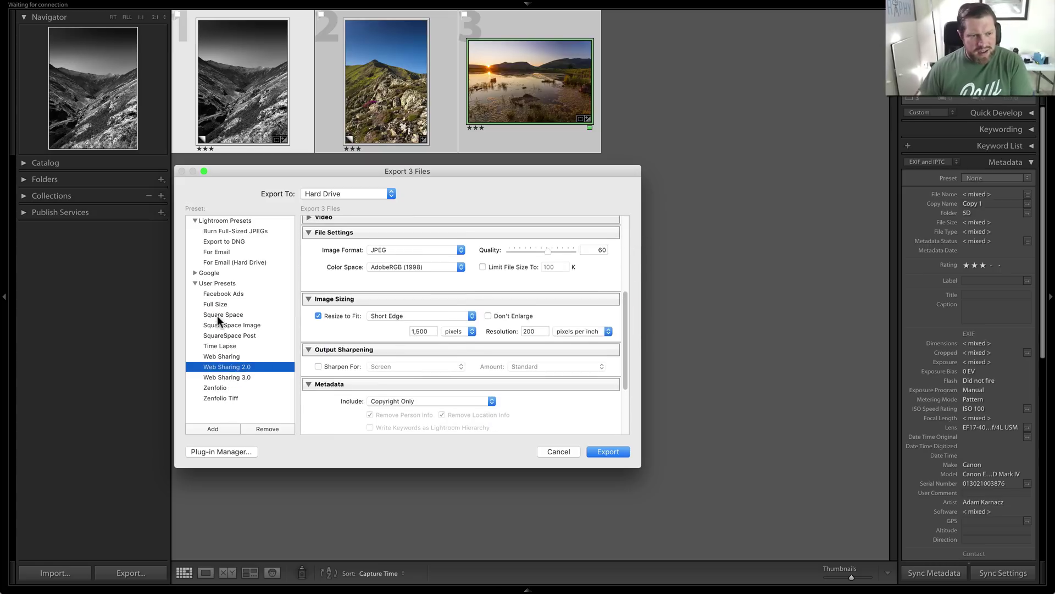
pyautogui.click(218, 316)
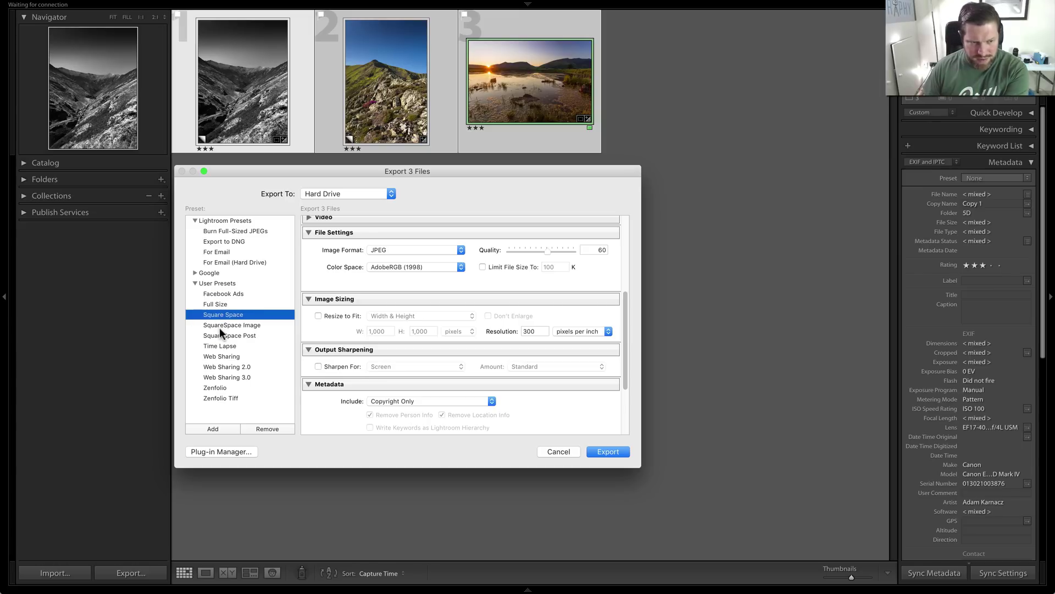
pyautogui.click(217, 346)
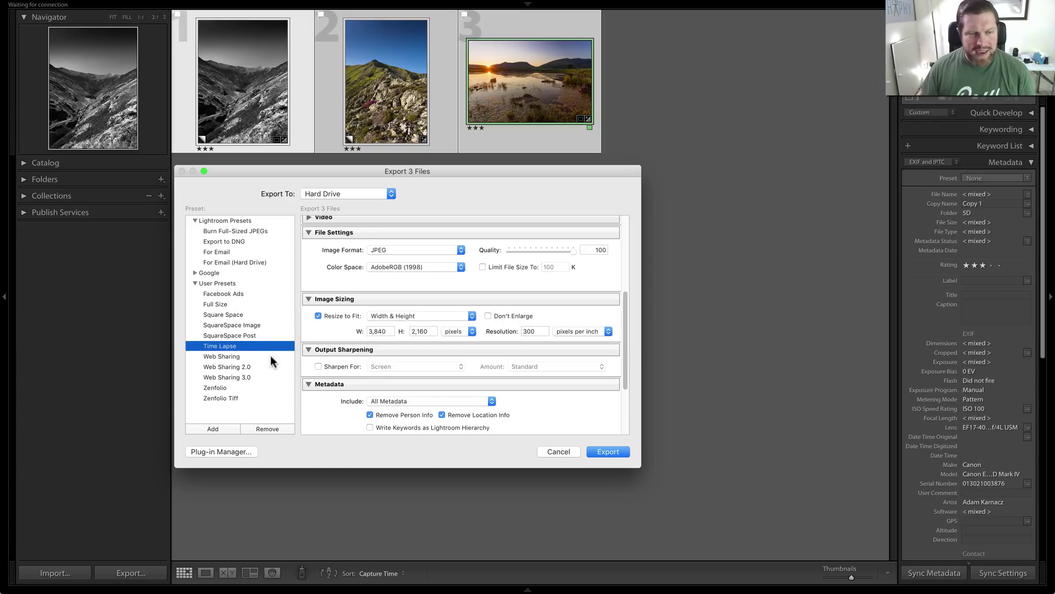
pyautogui.press('Escape')
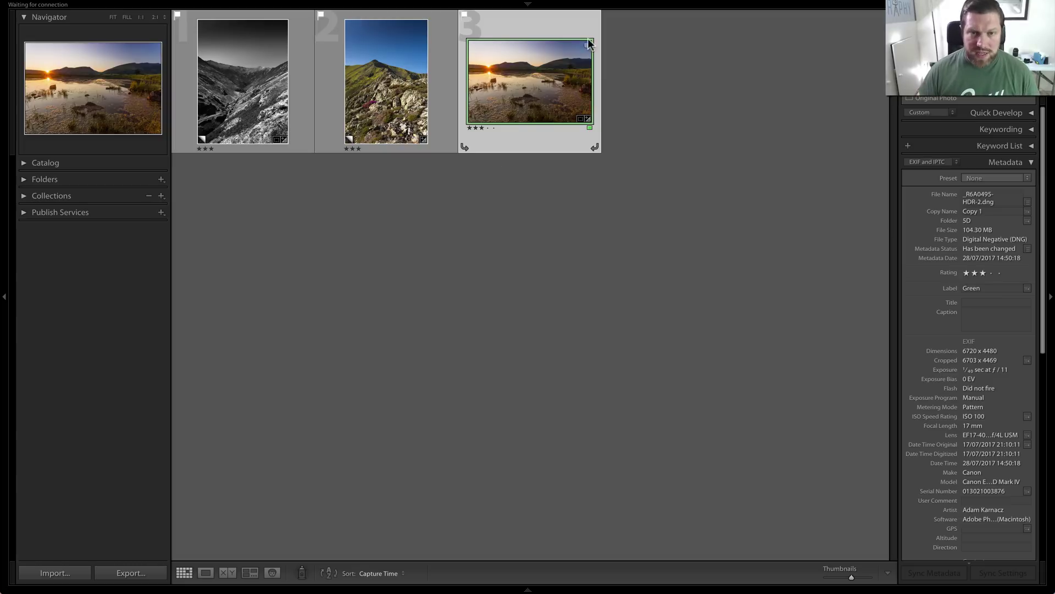
# Step: Send the third thumbnail, the HDR sunrise, to Edit in Adobe Photoshop CC 2017
pyautogui.rightClick(522, 96)
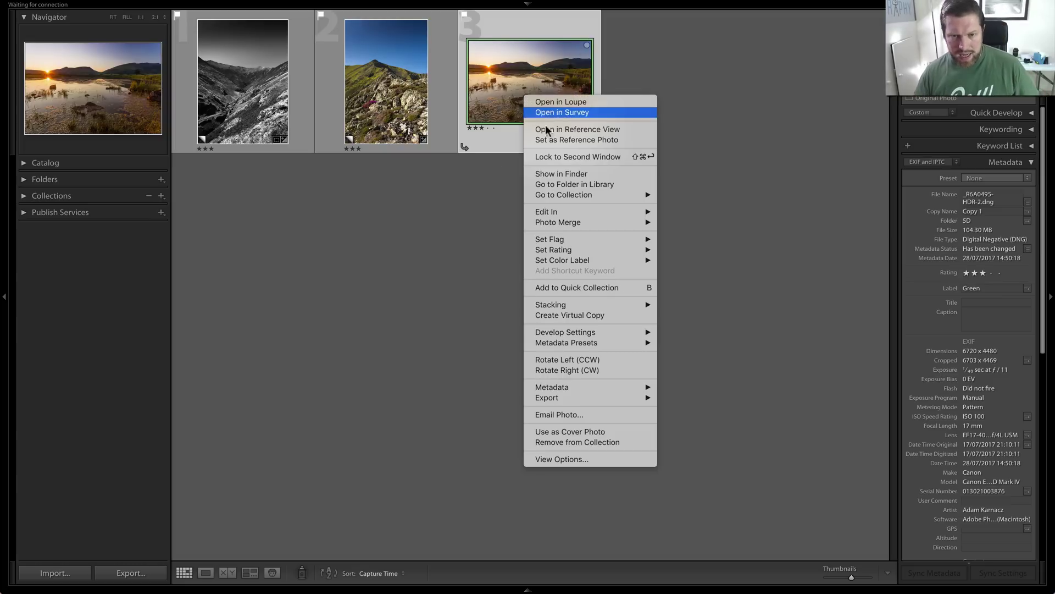
pyautogui.moveTo(553, 213)
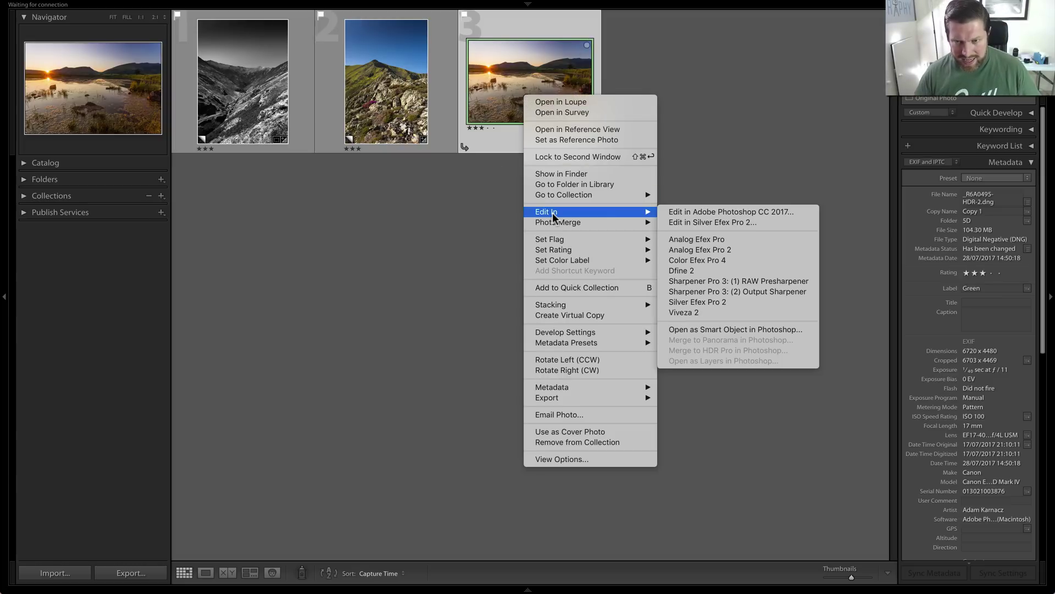
pyautogui.click(698, 213)
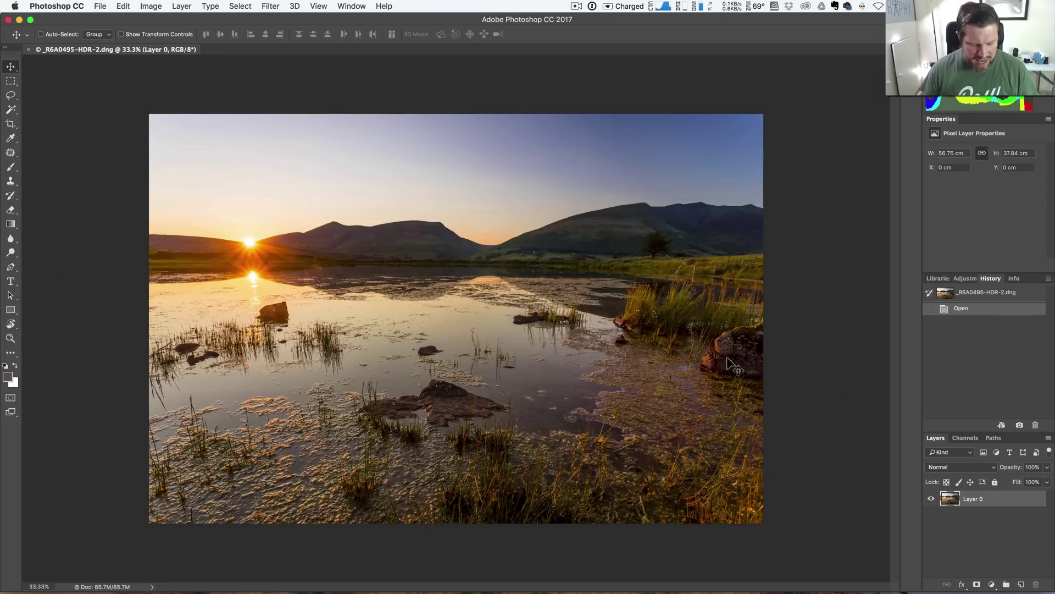
# Step: Brush dark soft strokes across the sky and mountains, save the PSD edit, and switch back to Lightroom
pyautogui.press('b')
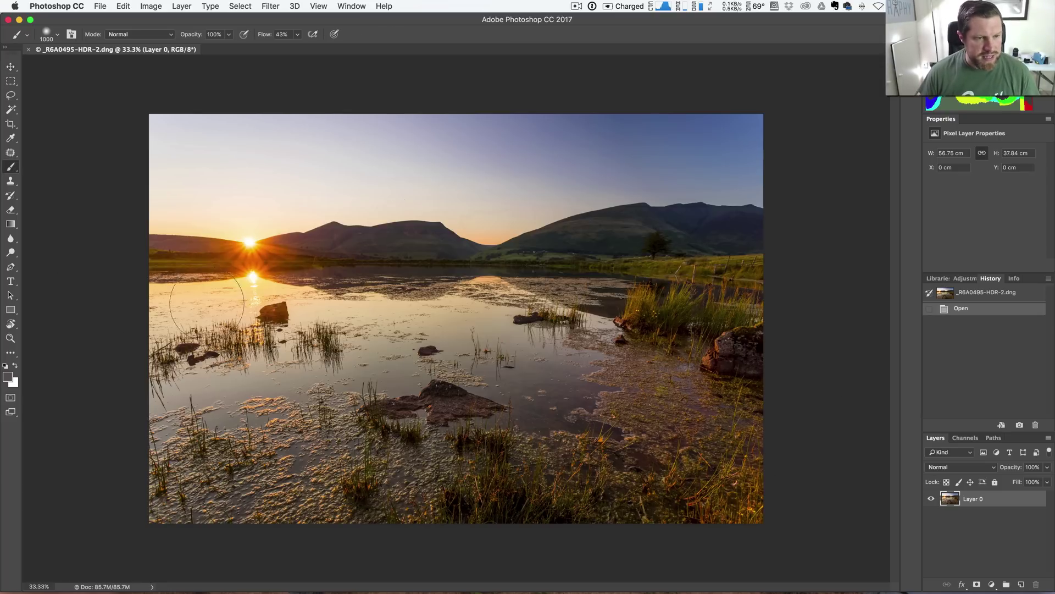
pyautogui.moveTo(385, 187)
pyautogui.mouseDown()
pyautogui.moveTo(714, 258)
pyautogui.moveTo(549, 451)
pyautogui.moveTo(396, 330)
pyautogui.moveTo(490, 344)
pyautogui.moveTo(330, 308)
pyautogui.moveTo(549, 341)
pyautogui.moveTo(537, 315)
pyautogui.mouseUp()
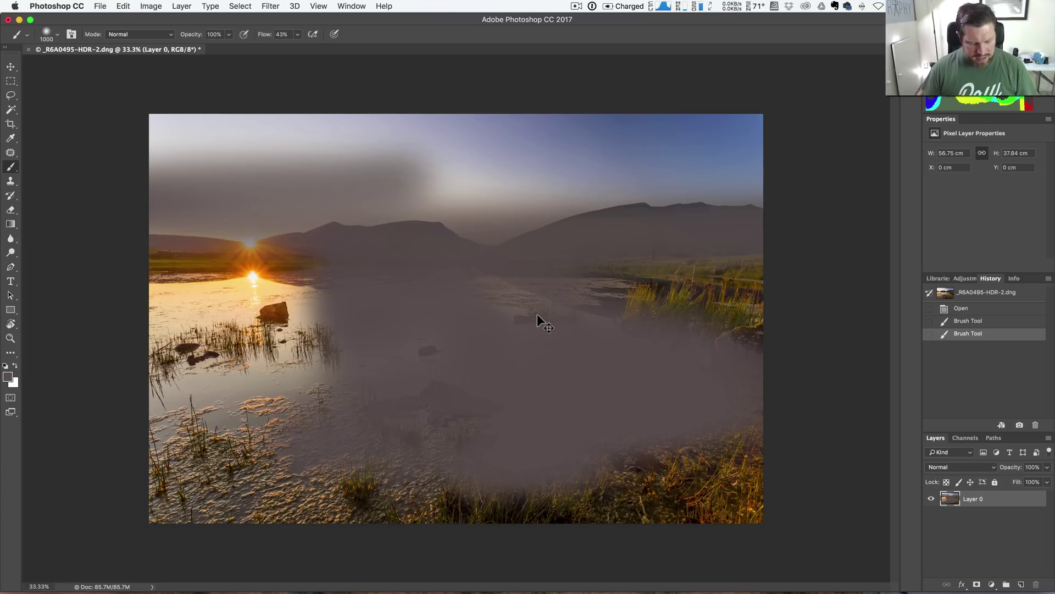
pyautogui.press('super+s')
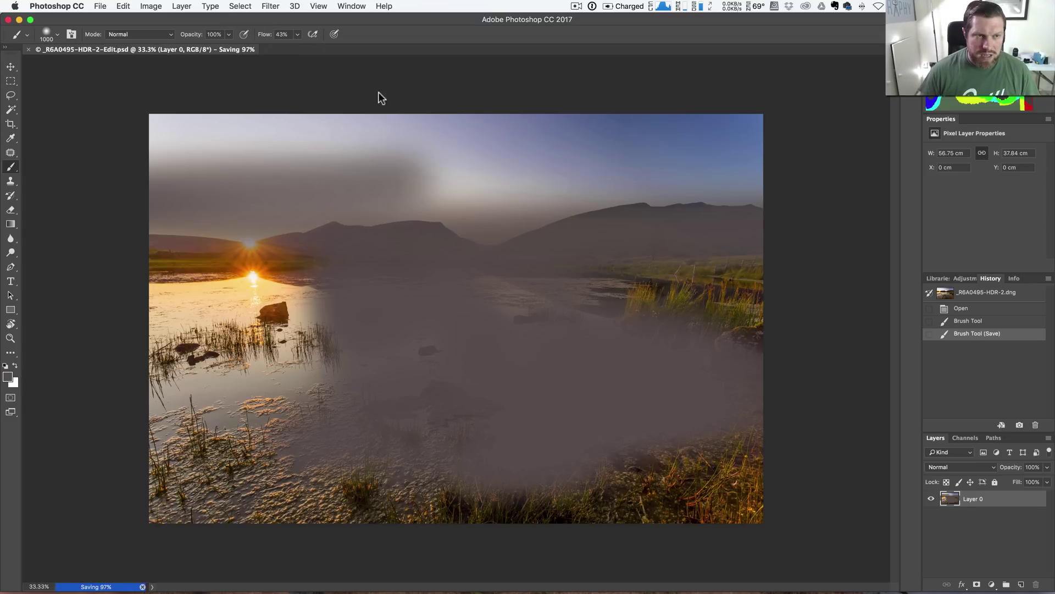
pyautogui.press('super+Tab')
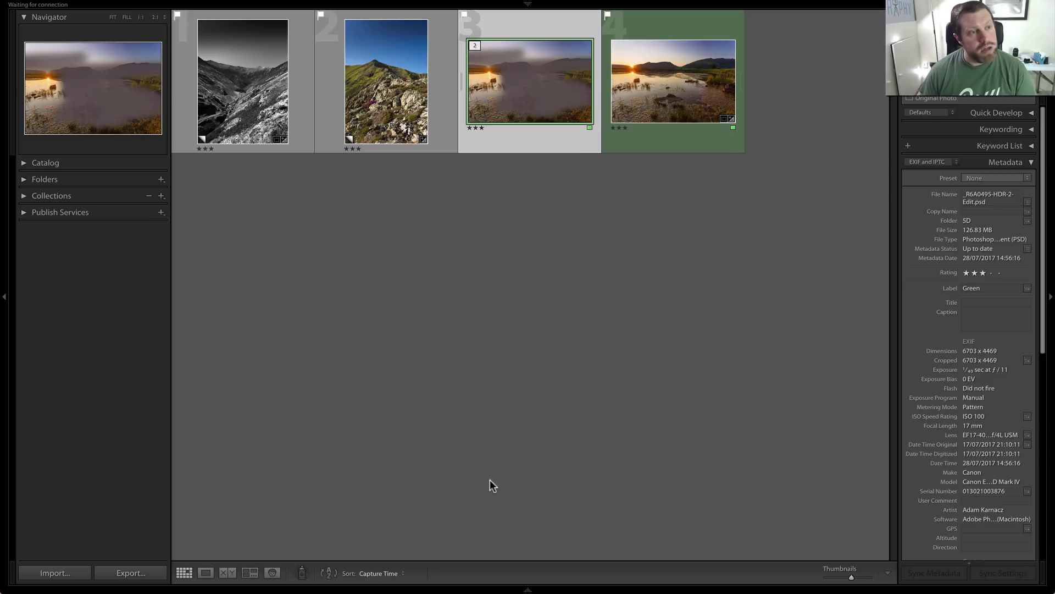
pyautogui.rightClick(538, 84)
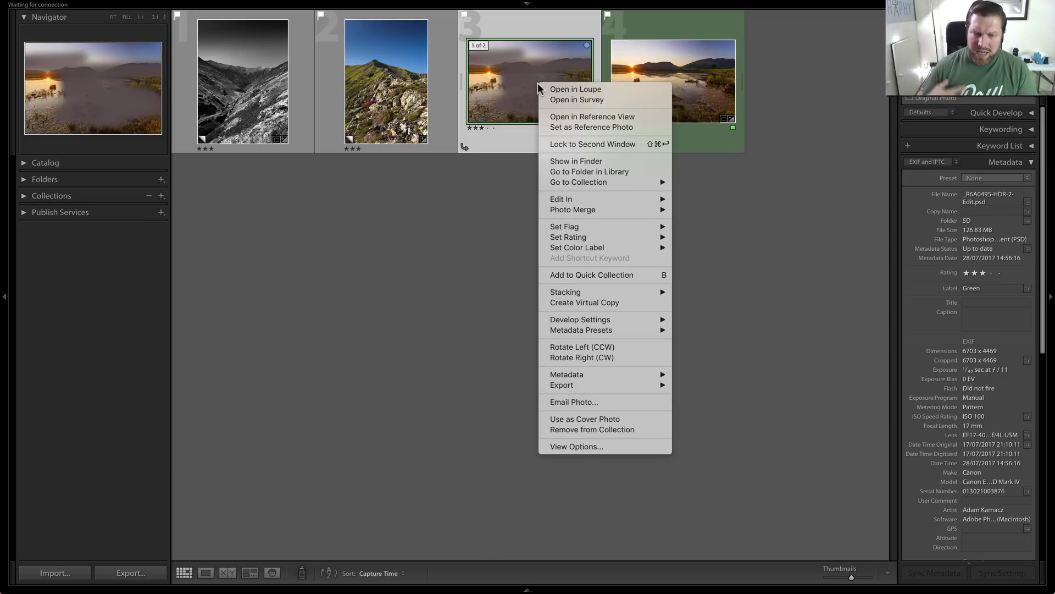
pyautogui.click(451, 368)
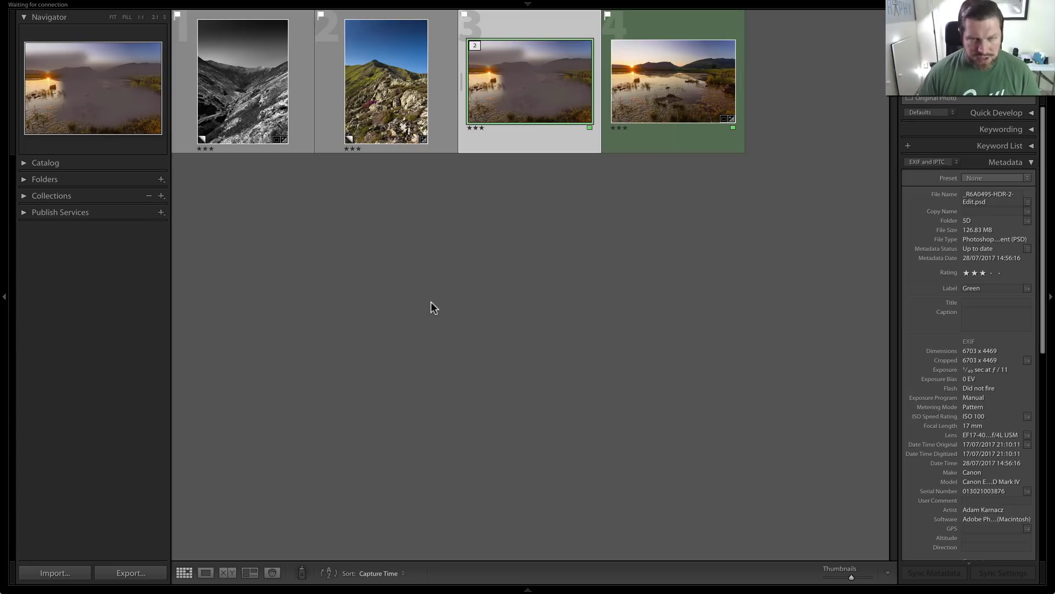
# Step: Expand the external drive's folder tree to the 2017 shoots and select the original HDR sunrise DNG
pyautogui.click(138, 179)
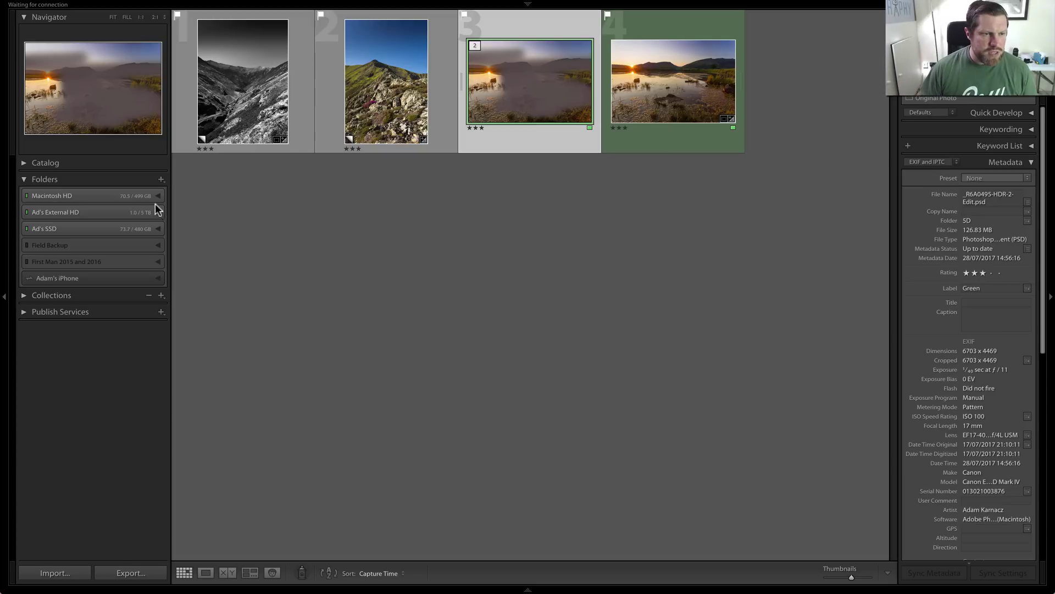
pyautogui.click(159, 213)
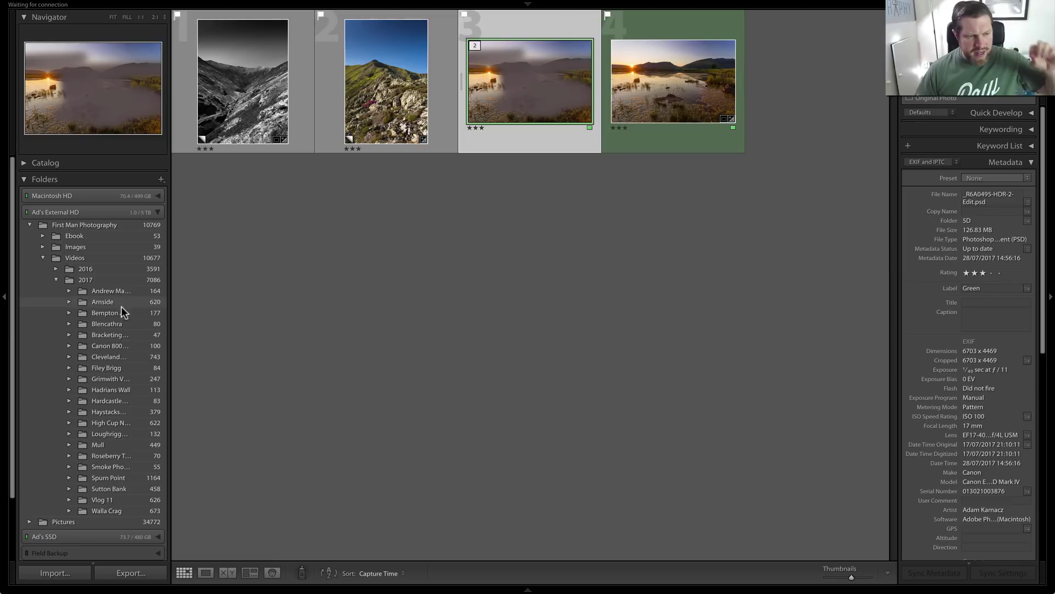
pyautogui.moveTo(77, 324)
pyautogui.mouseDown()
pyautogui.moveTo(71, 266)
pyautogui.moveTo(82, 325)
pyautogui.mouseUp()
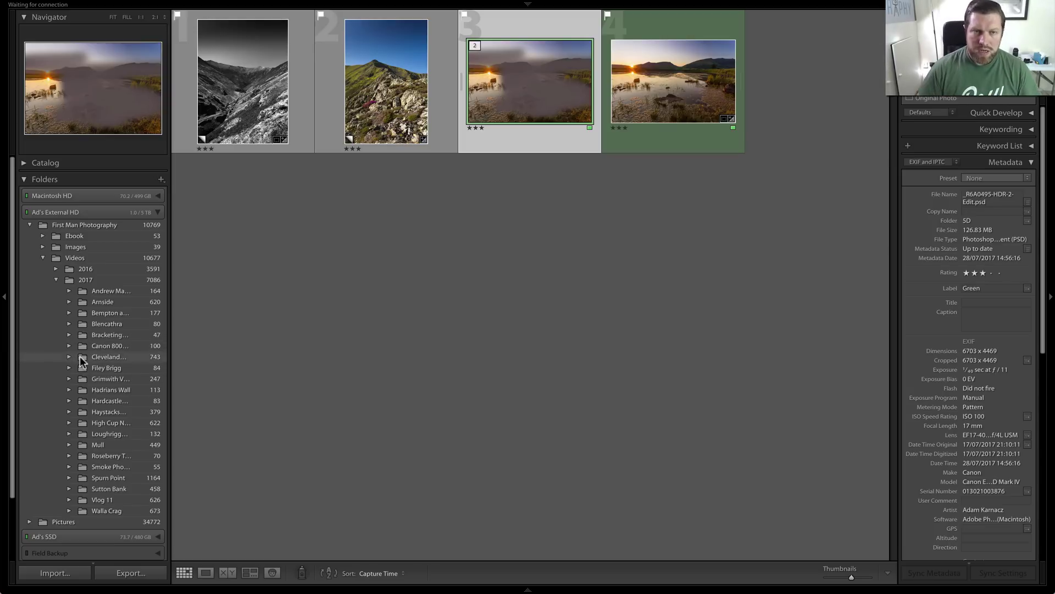
pyautogui.press('Right')
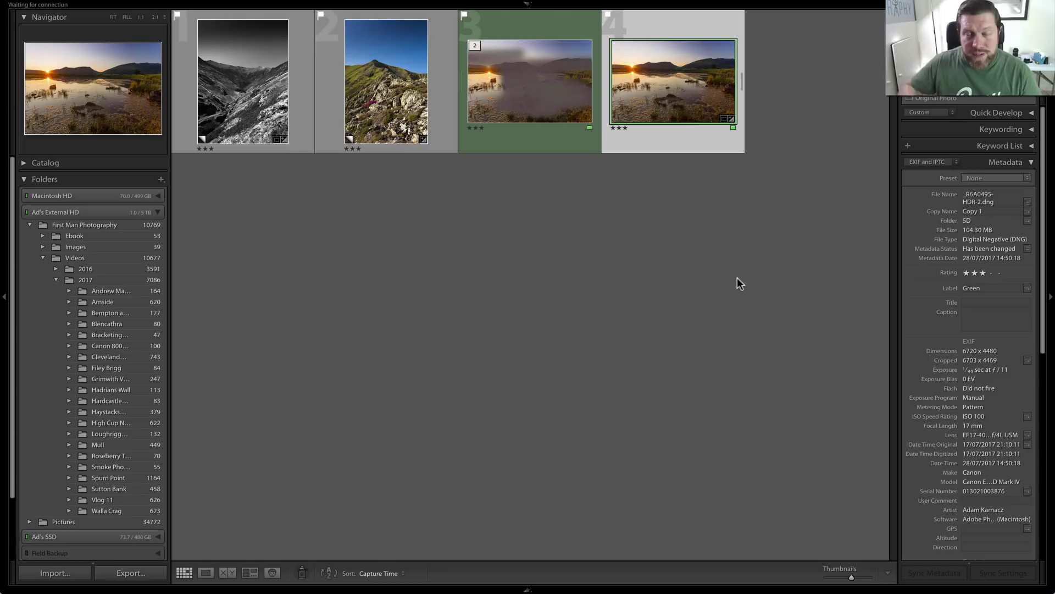